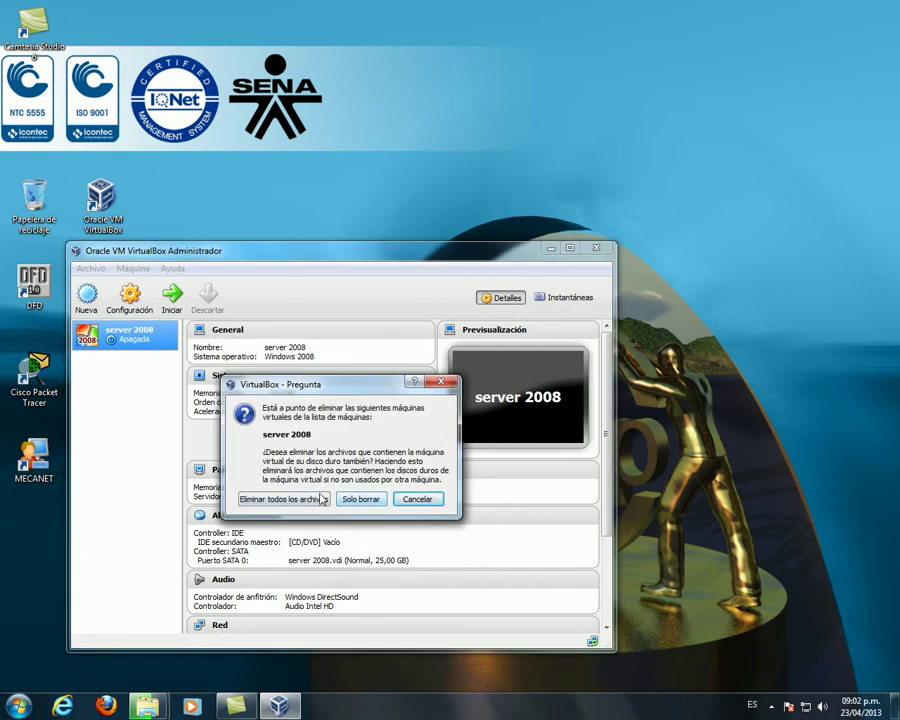
Step: Delete the old server 2008 machine with all its files and begin a new virtual machine named server 2008
{"action": "left_click", "coordinate": [291, 505]}
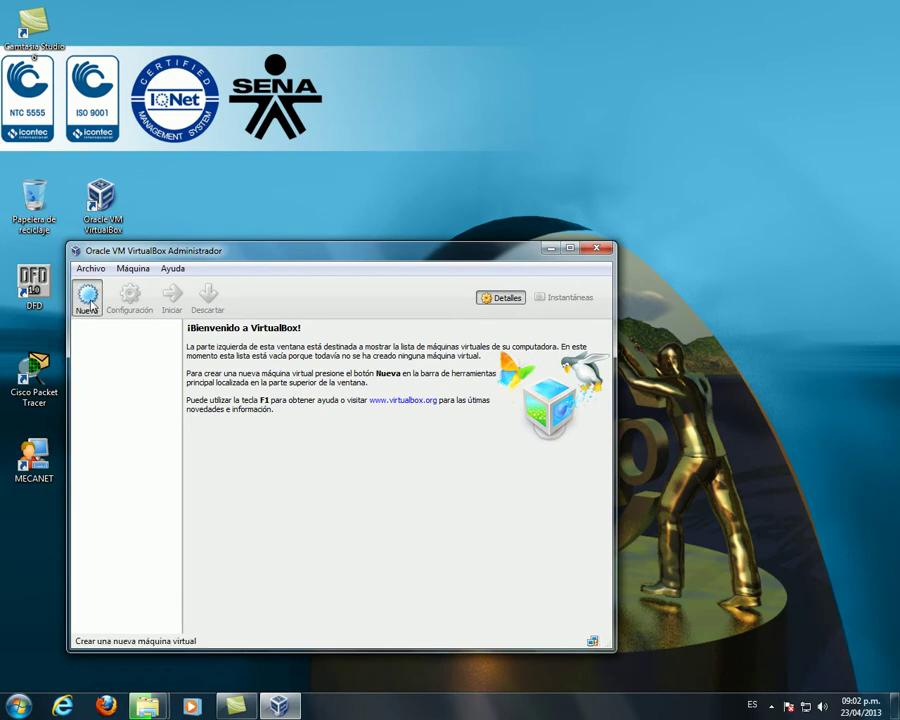
{"action": "left_click", "coordinate": [86, 294]}
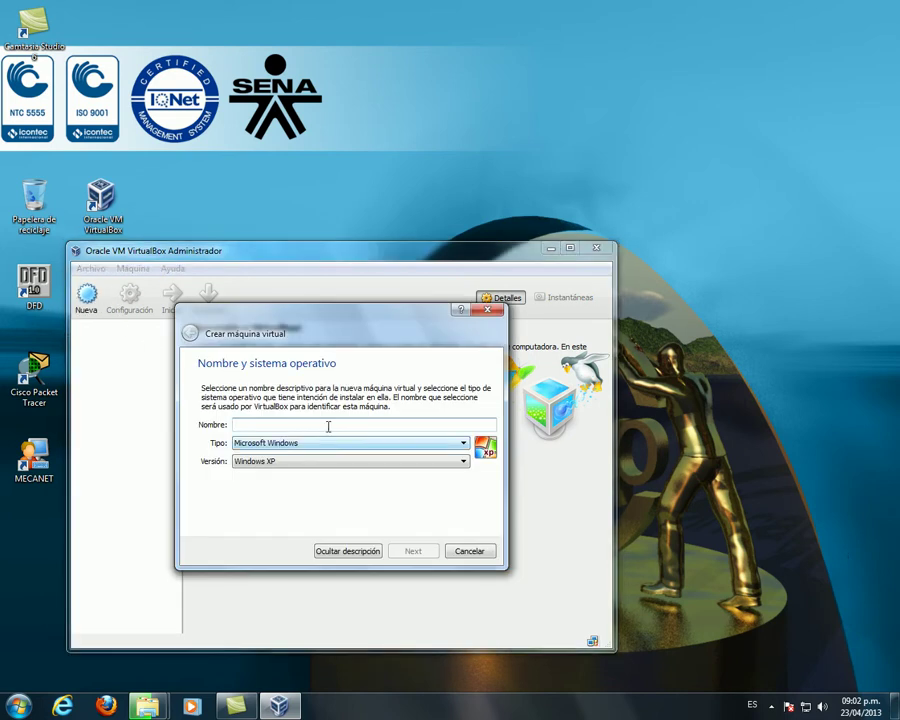
{"action": "type", "text": "ser"}
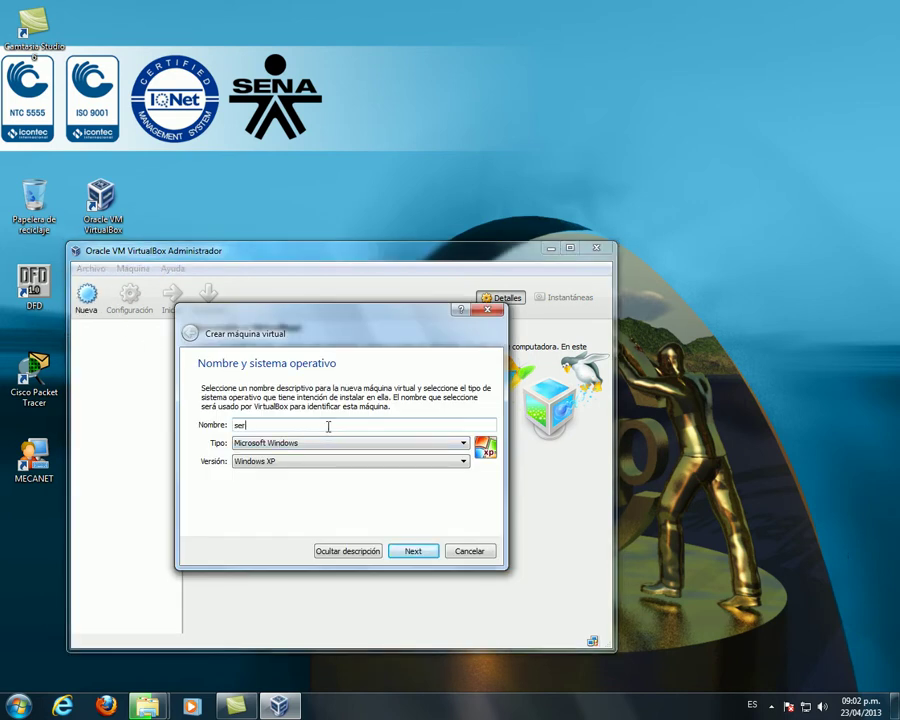
{"action": "type", "text": "ver 2008"}
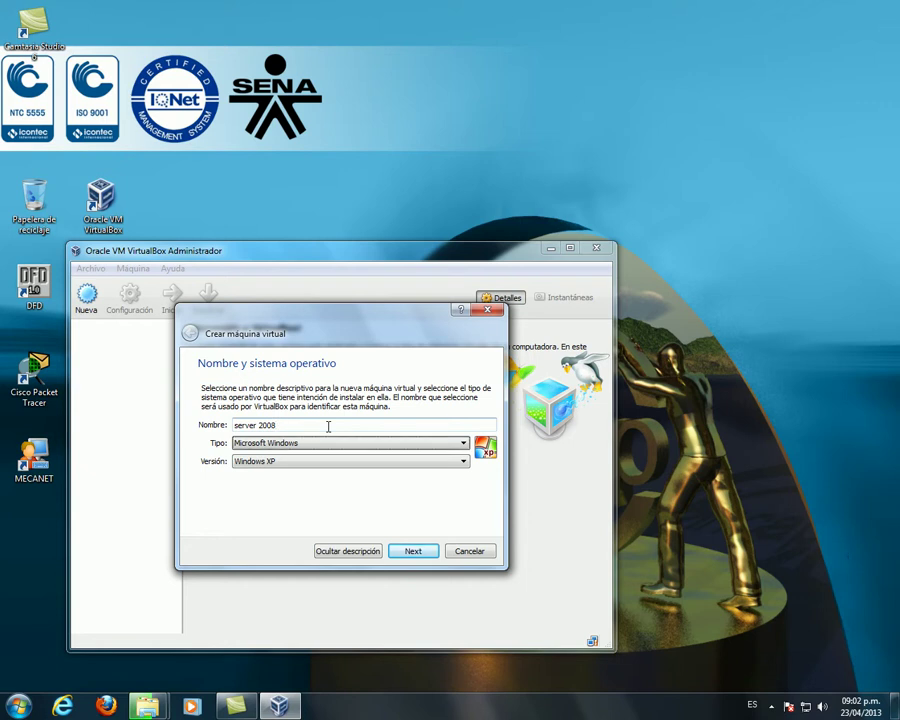
Step: Set the new machine's operating system version to Windows 2008 and continue to the memory settings
{"action": "key", "text": "Down"}
{"action": "key", "text": "Down"}
{"action": "key", "text": "Down"}
{"action": "key", "text": "Down"}
{"action": "key", "text": "Down"}
{"action": "key", "text": "Down"}
{"action": "key", "text": "Down"}
{"action": "key", "text": "Up"}
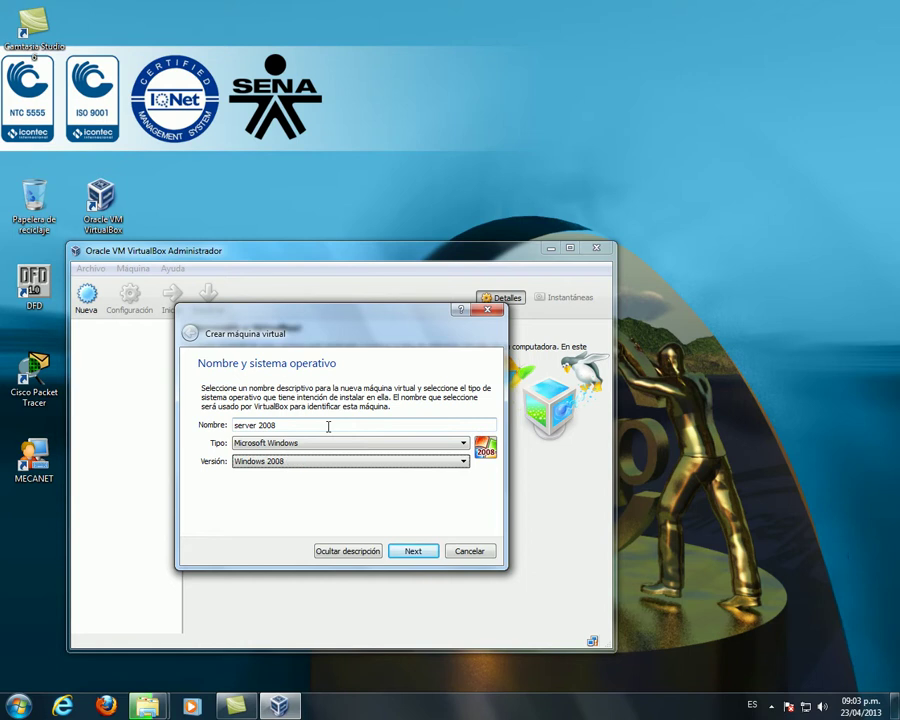
{"action": "left_click", "coordinate": [412, 551]}
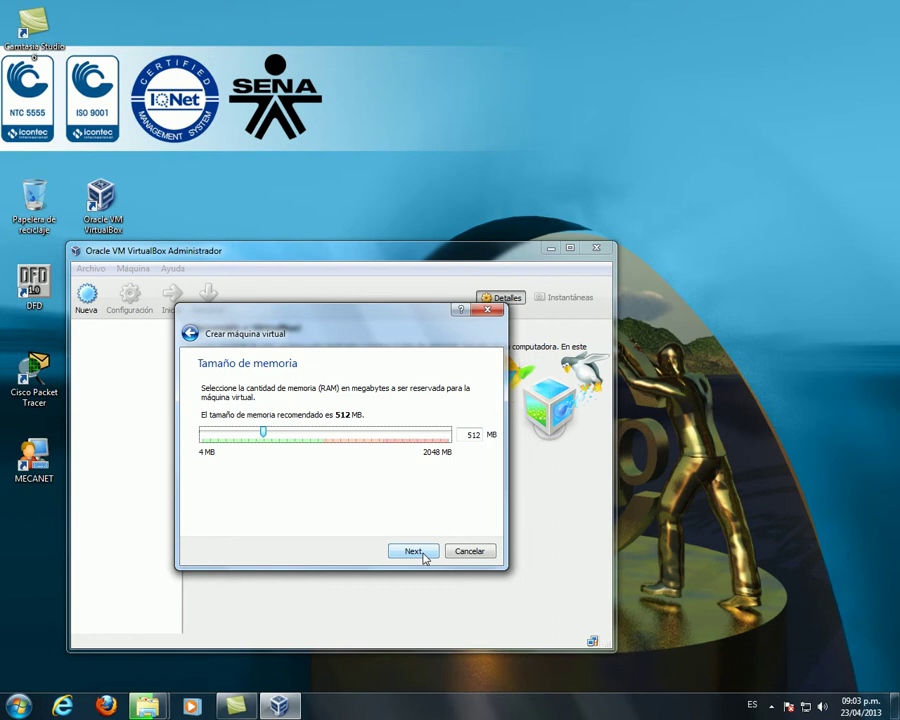
Step: Accept 512 MB of memory and create a dynamically allocated 25 GB VDI hard disk for the machine
{"action": "left_click", "coordinate": [423, 556]}
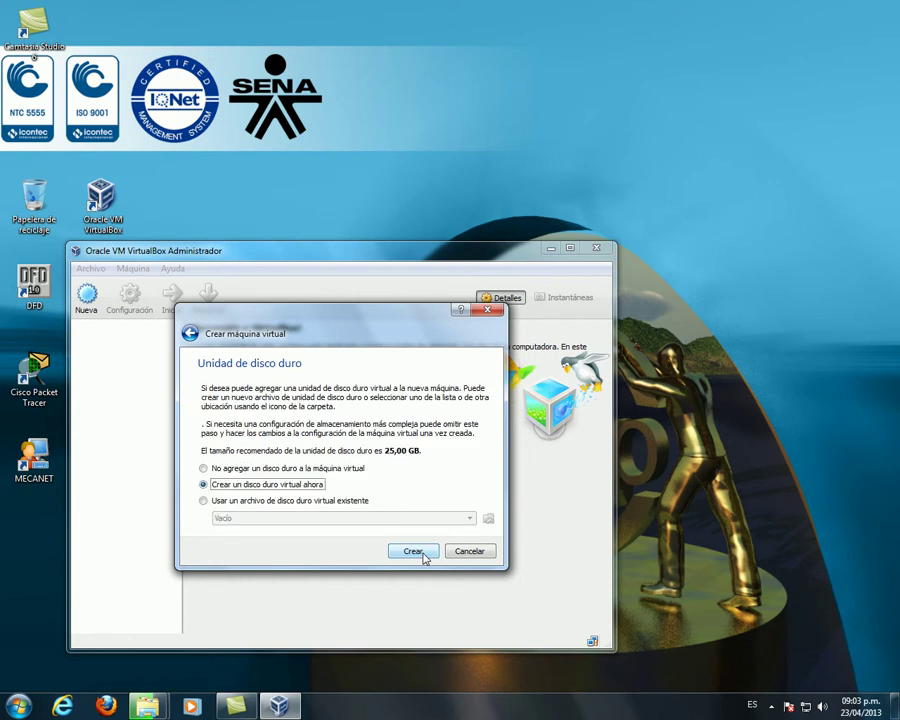
{"action": "left_click", "coordinate": [414, 551]}
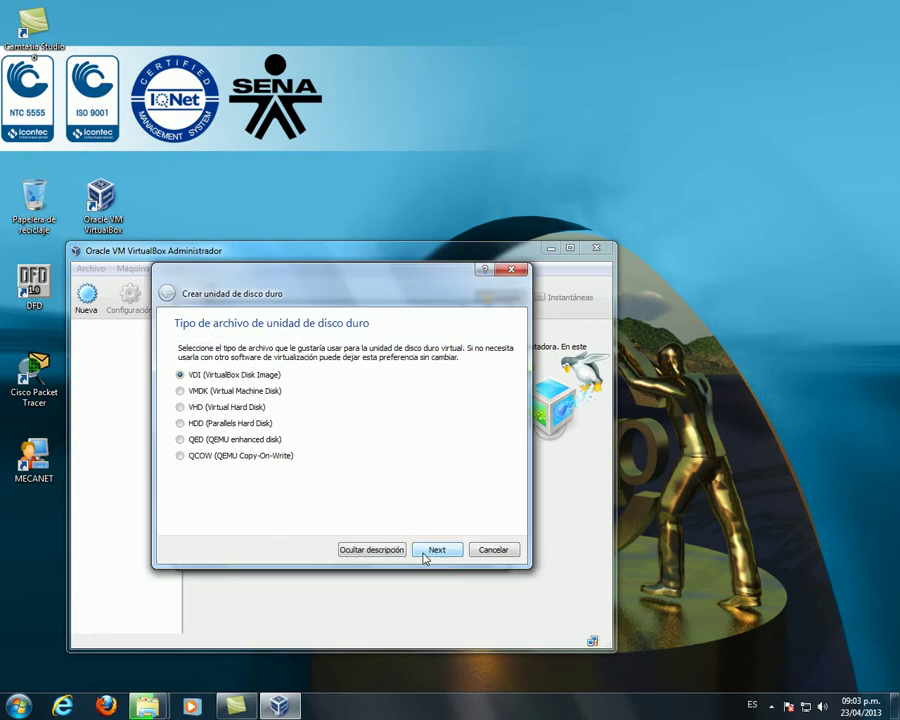
{"action": "left_click", "coordinate": [426, 552]}
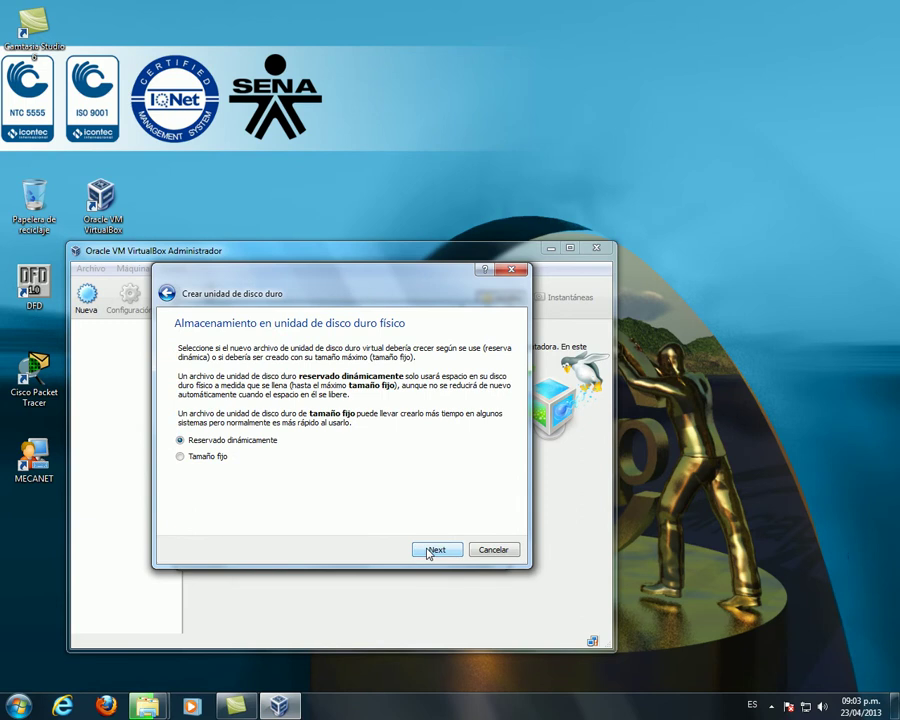
{"action": "left_click", "coordinate": [428, 551]}
{"action": "left_click", "coordinate": [428, 548]}
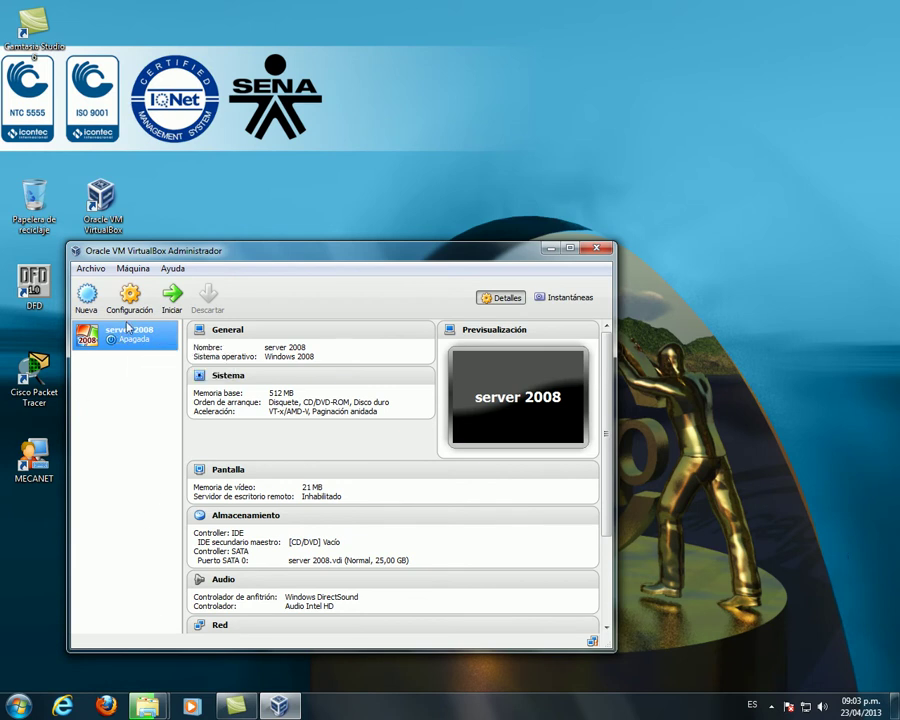
Step: Start the server 2008 machine with host drive F: as its startup disk and dismiss the audio device warning
{"action": "double_click", "coordinate": [130, 340]}
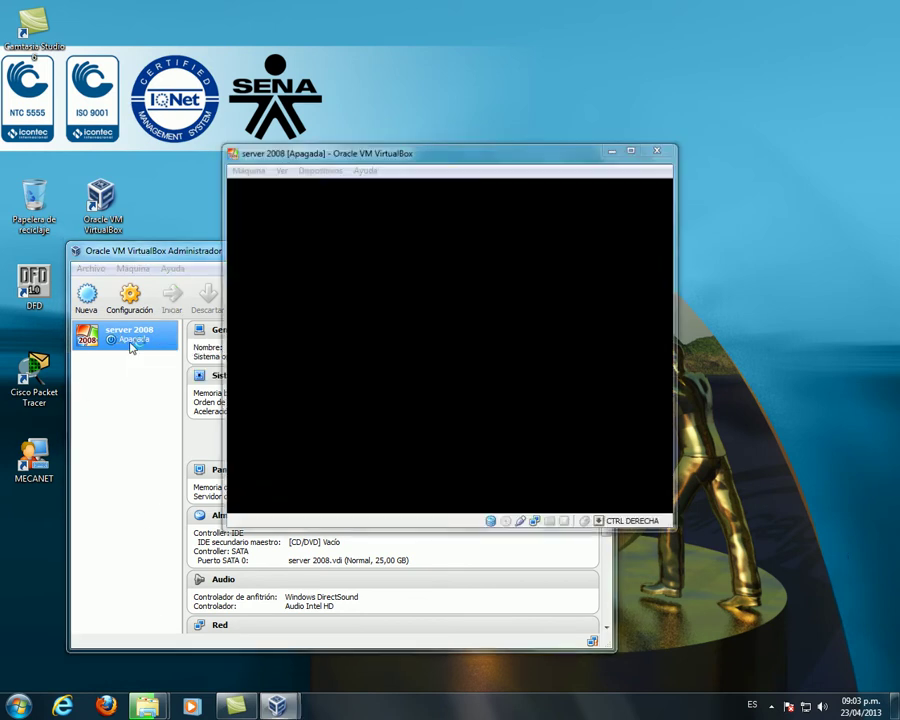
{"action": "left_click", "coordinate": [442, 438]}
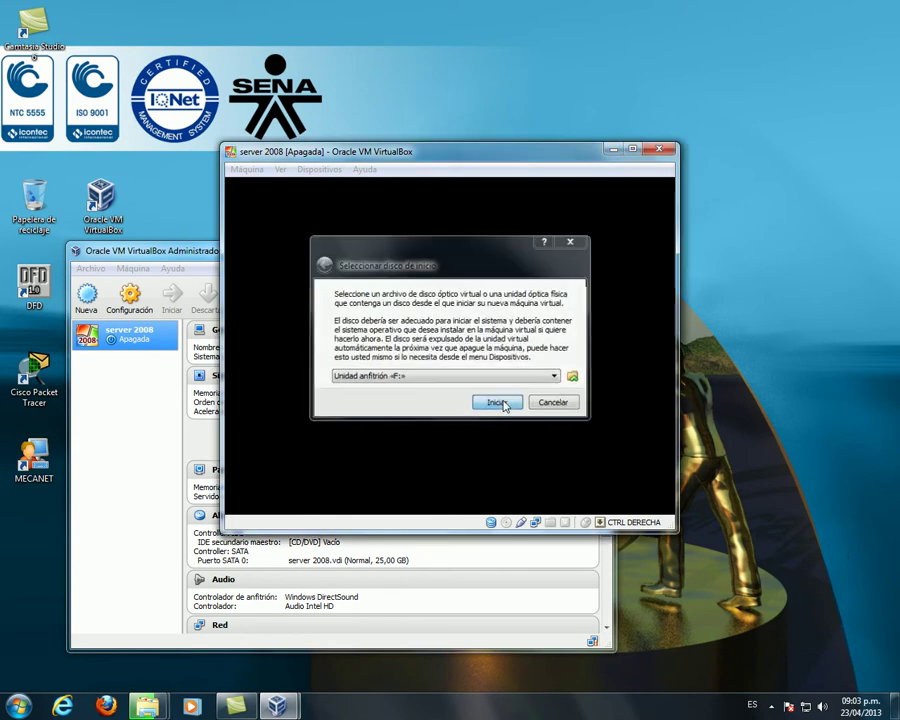
{"action": "left_click", "coordinate": [500, 401]}
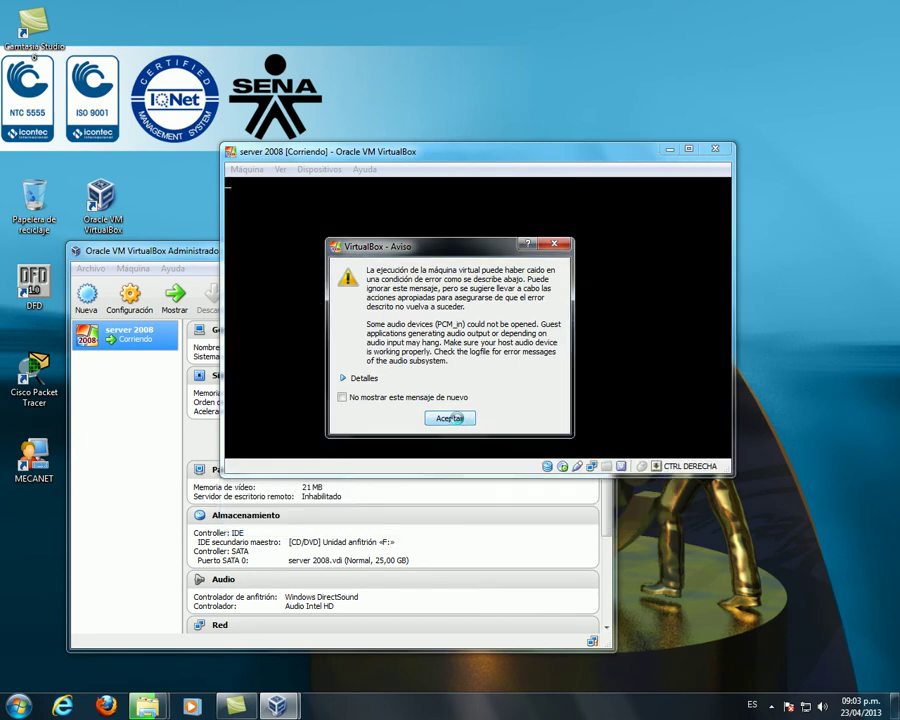
{"action": "left_click", "coordinate": [452, 418]}
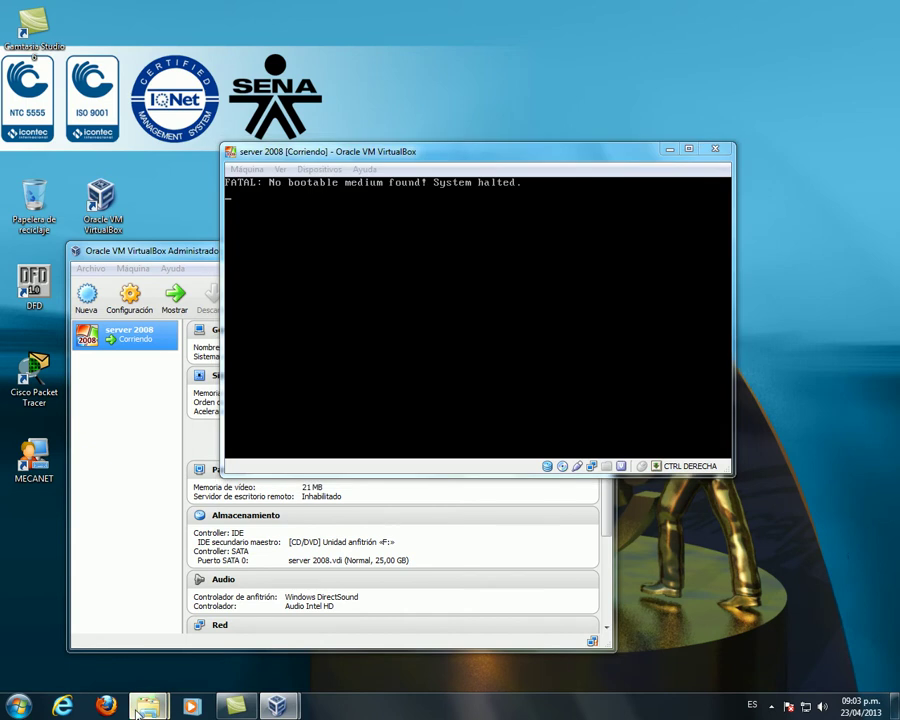
Step: Mount the server 2008 disc image from the Escritorio folder in the running machine's virtual CD/DVD drive
{"action": "mouse_move", "coordinate": [145, 706]}
{"action": "mouse_move", "coordinate": [220, 627]}
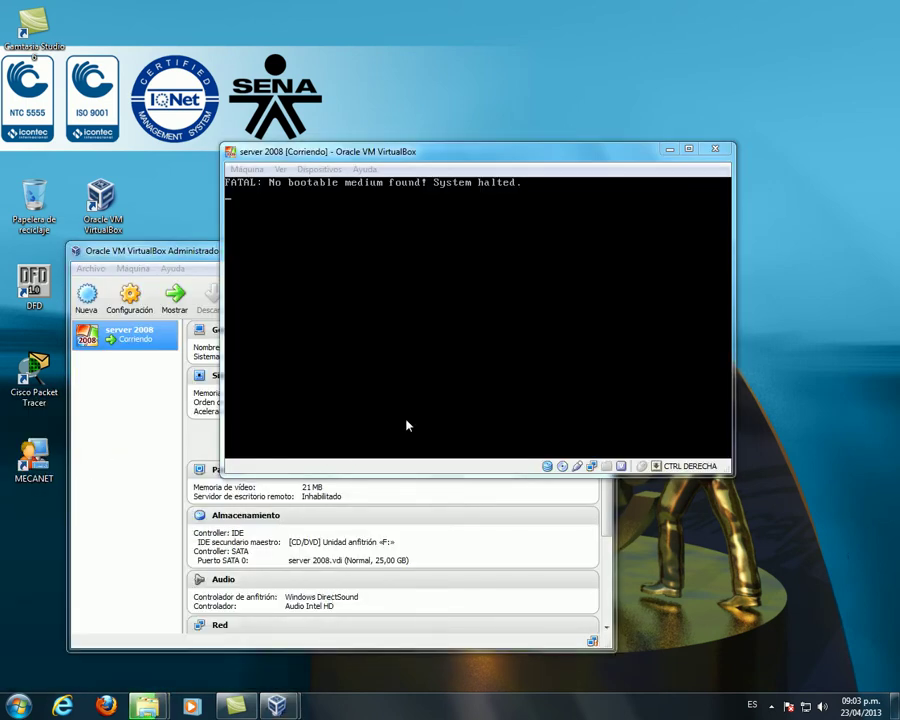
{"action": "left_click", "coordinate": [319, 170]}
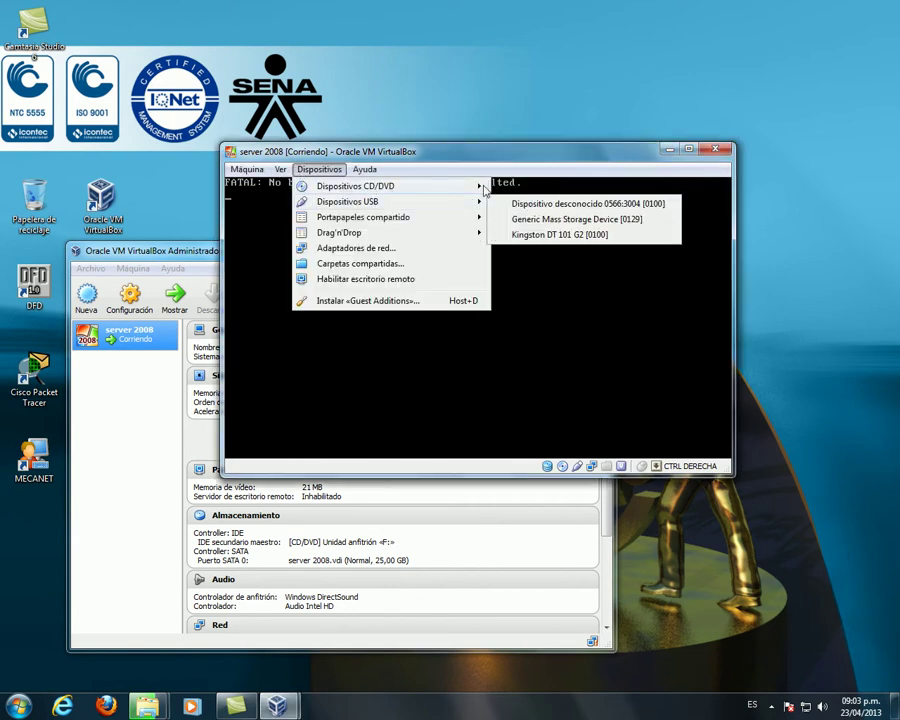
{"action": "mouse_move", "coordinate": [484, 189]}
{"action": "left_click", "coordinate": [556, 189]}
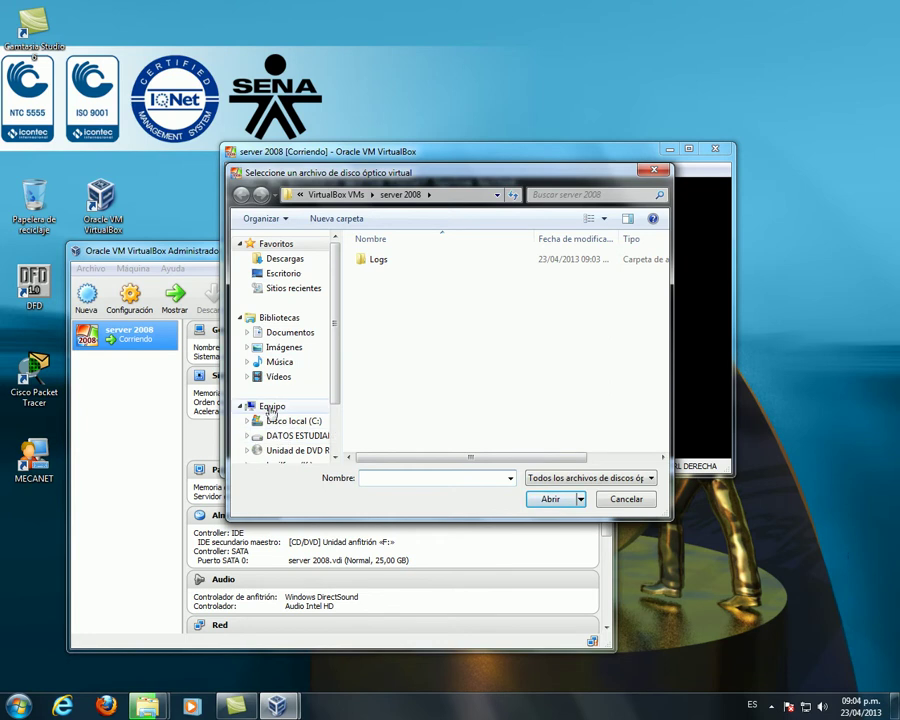
{"action": "left_click", "coordinate": [284, 274]}
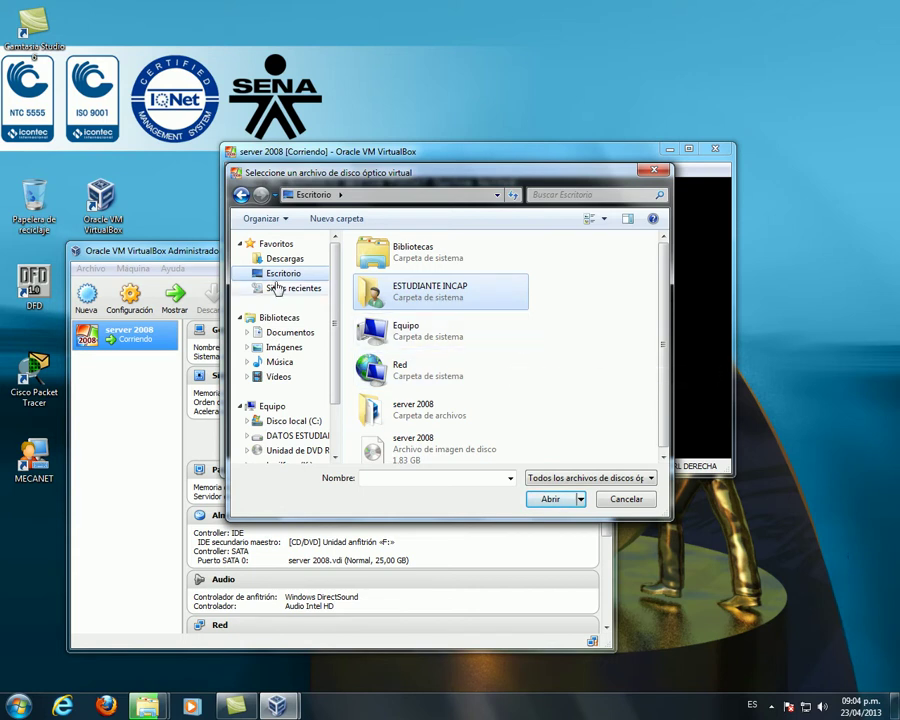
{"action": "scroll", "coordinate": [290, 320], "scroll_direction": "down", "scroll_amount": 2}
{"action": "scroll", "coordinate": [490, 318], "scroll_direction": "up", "scroll_amount": 2}
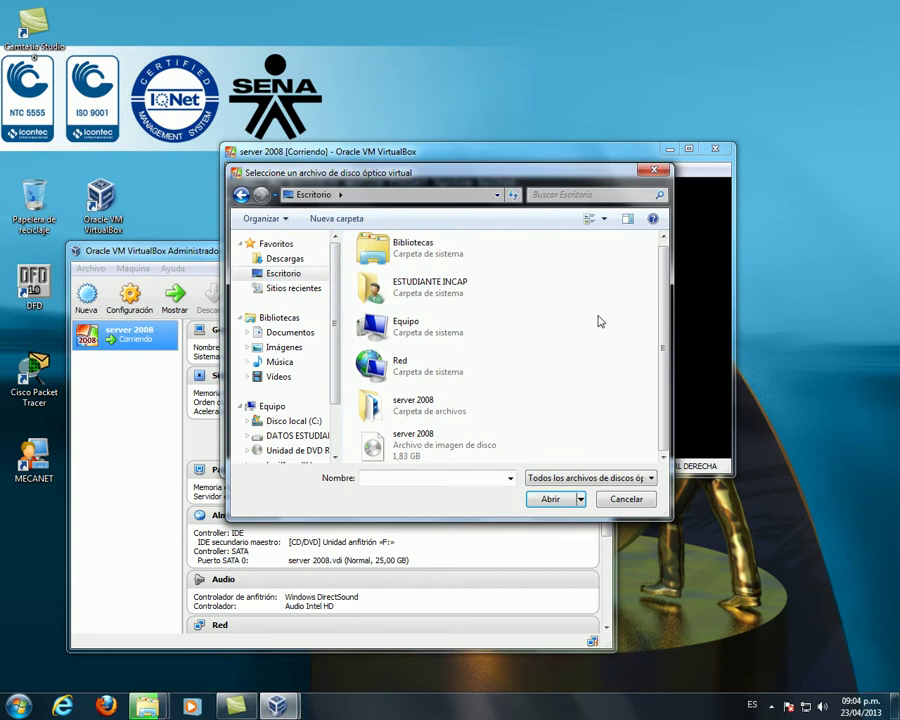
{"action": "left_click", "coordinate": [515, 448]}
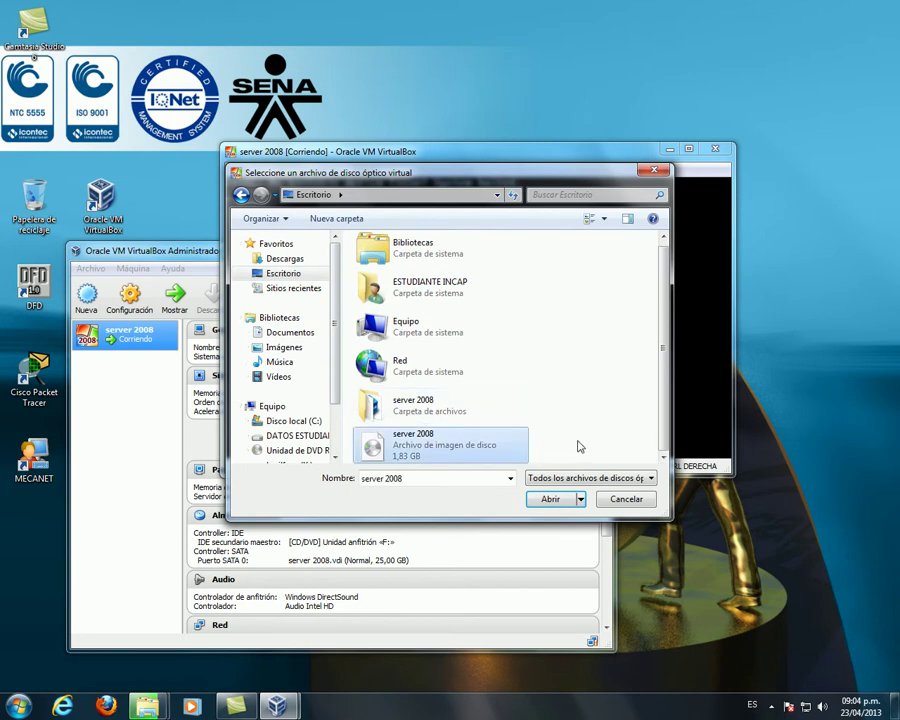
{"action": "left_click", "coordinate": [552, 499]}
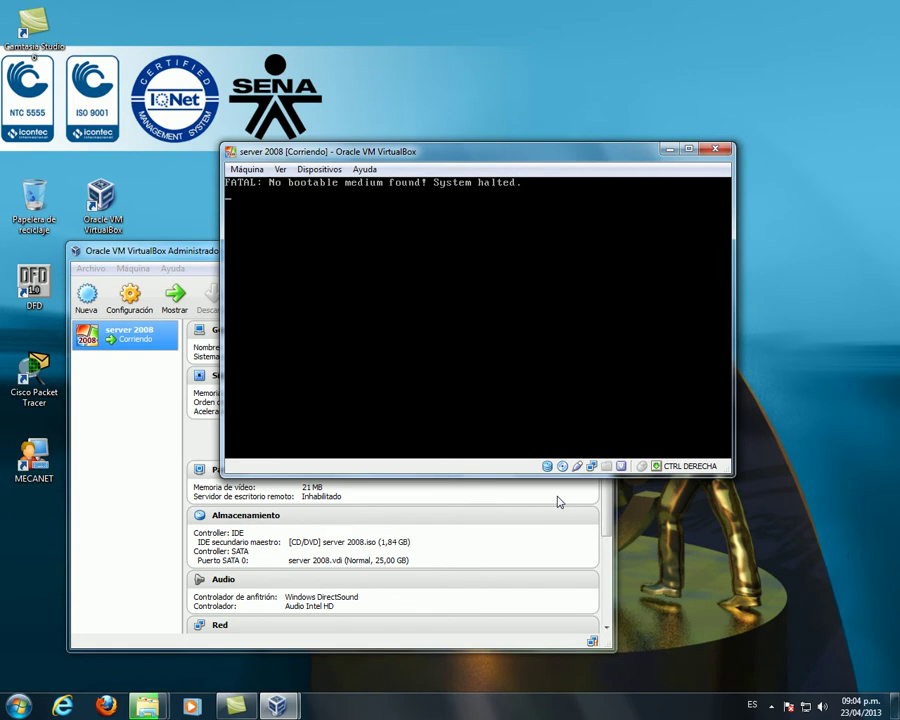
Step: Try to capture the mouse and keyboard inside the running virtual machine
{"action": "left_click", "coordinate": [432, 346]}
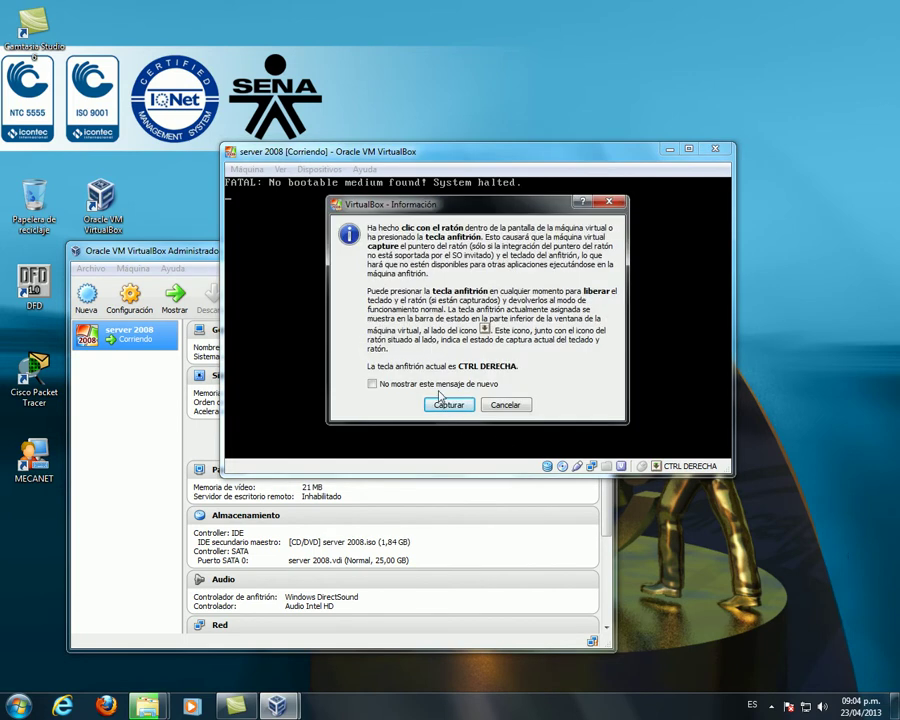
{"action": "left_click", "coordinate": [458, 406]}
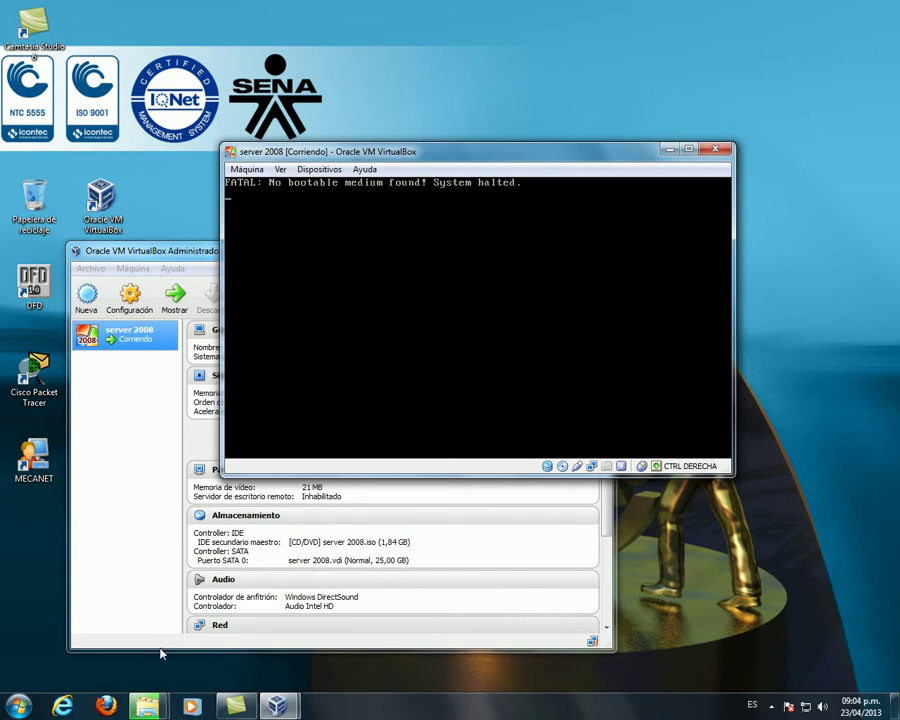
{"action": "left_click", "coordinate": [463, 413]}
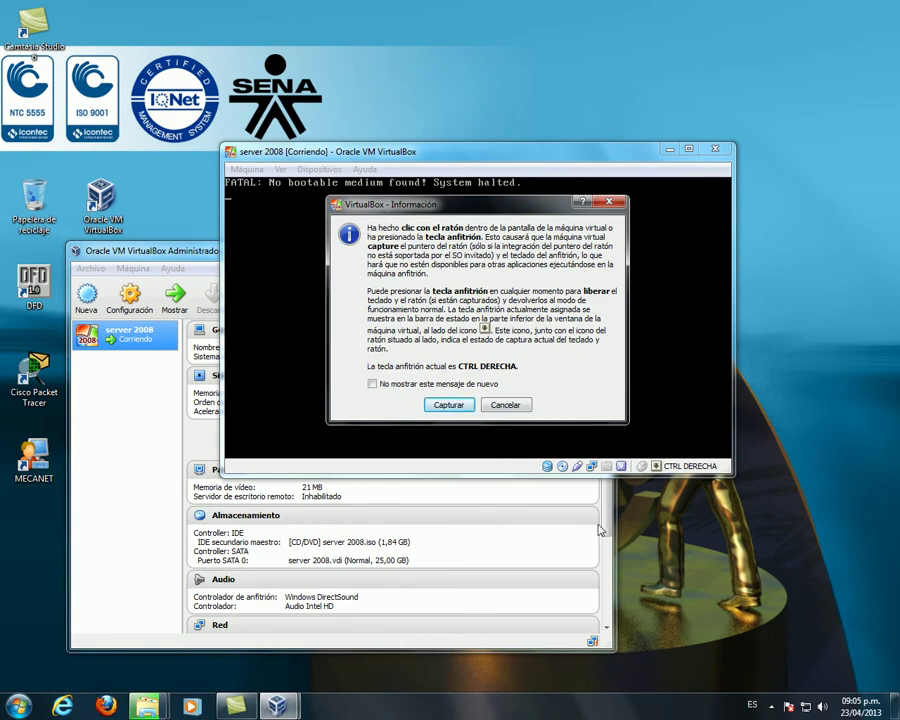
{"action": "left_click", "coordinate": [772, 707]}
{"action": "mouse_move", "coordinate": [748, 637]}
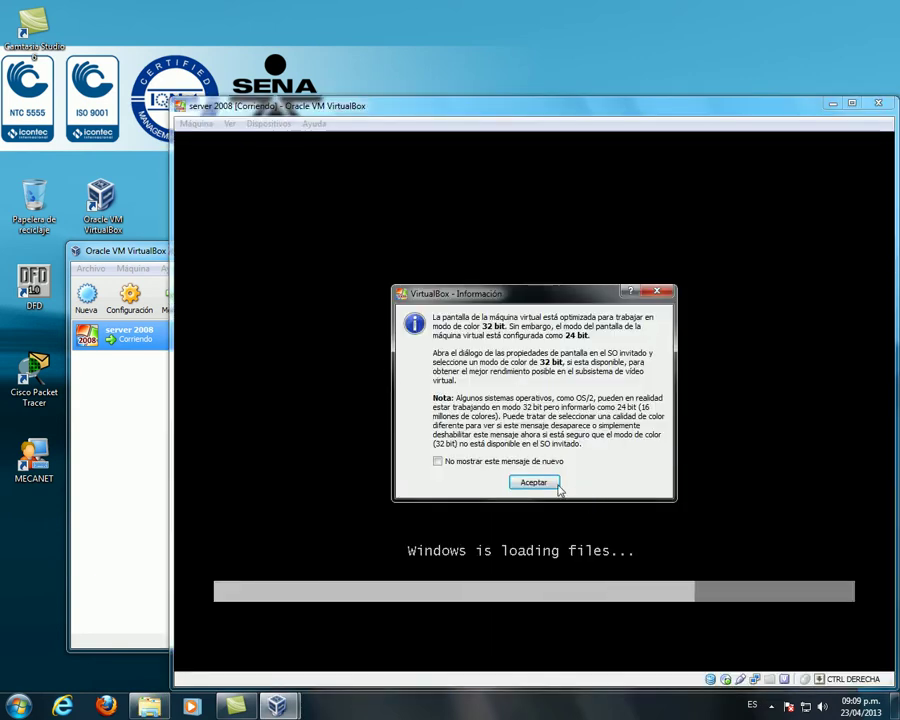
Step: Dismiss the colour-mode and mouse-integration notices and reposition the virtual machine window while Windows setup loads
{"action": "left_click", "coordinate": [556, 485]}
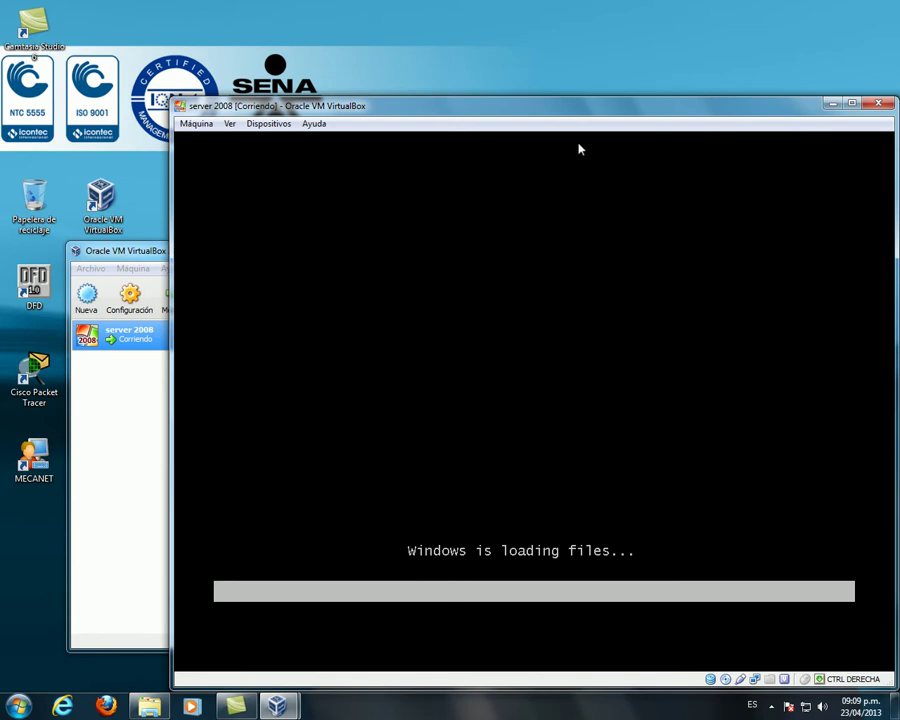
{"action": "left_click_drag", "start_coordinate": [590, 110], "coordinate": [536, 95]}
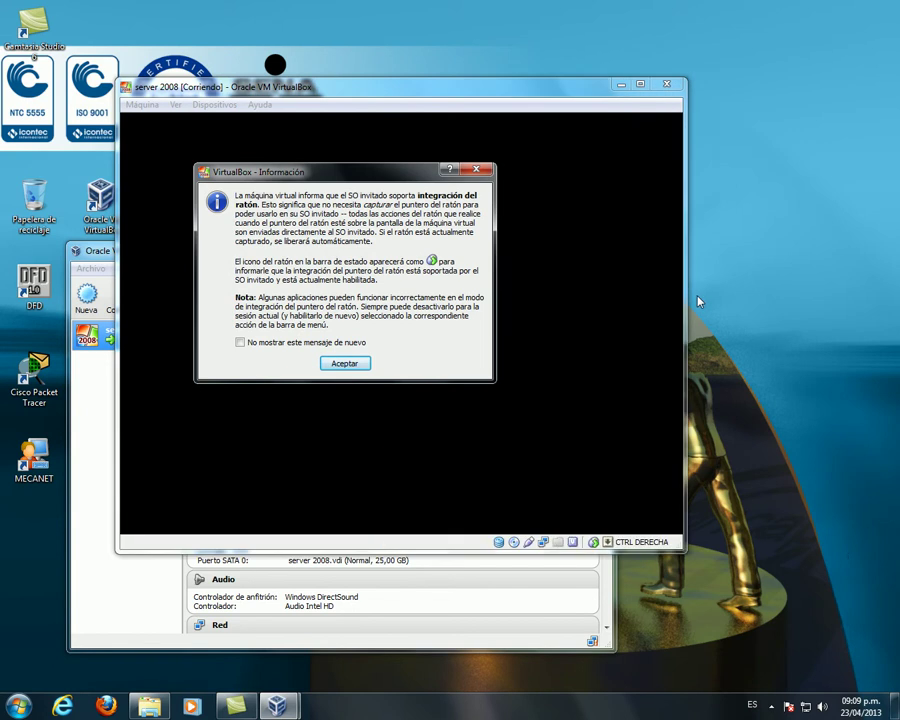
{"action": "left_click", "coordinate": [344, 363]}
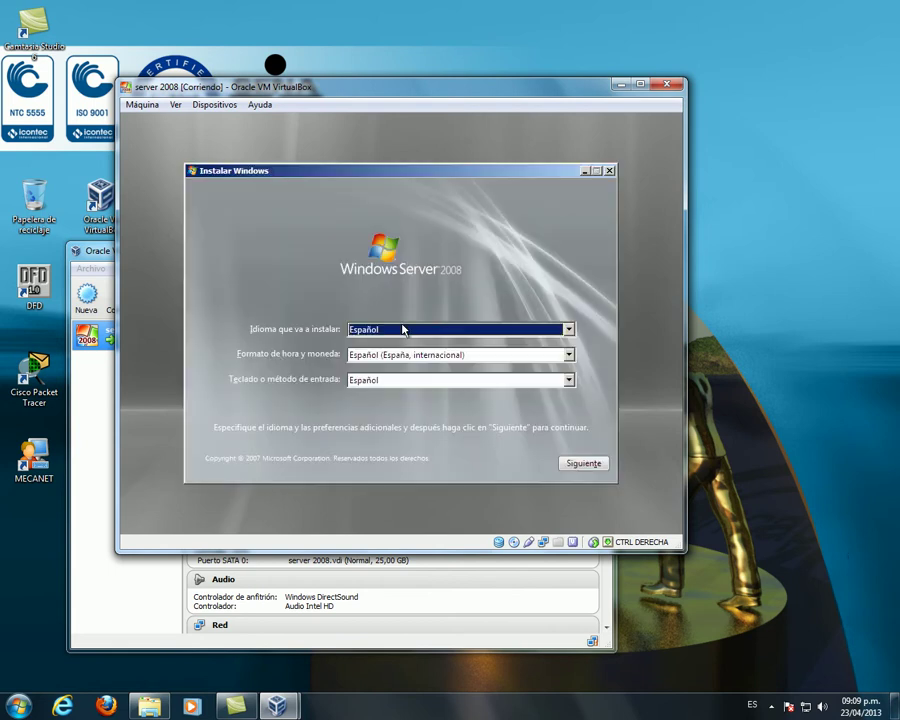
Step: Set the installer's time and currency format to Español (Colombia) and proceed with the language preferences
{"action": "left_click", "coordinate": [568, 354]}
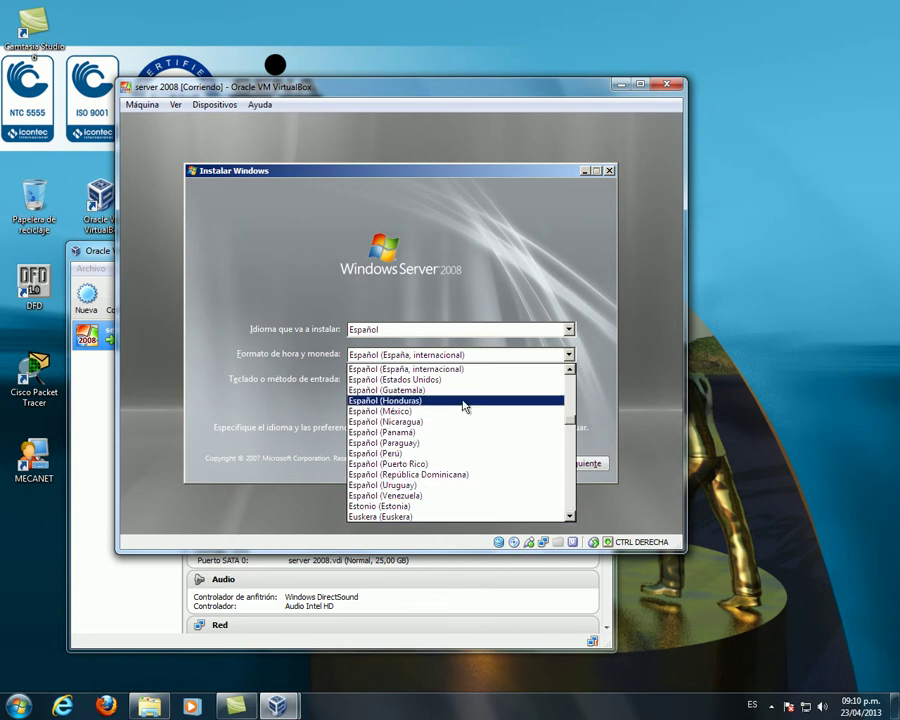
{"action": "scroll", "coordinate": [463, 405], "scroll_direction": "up", "scroll_amount": 4}
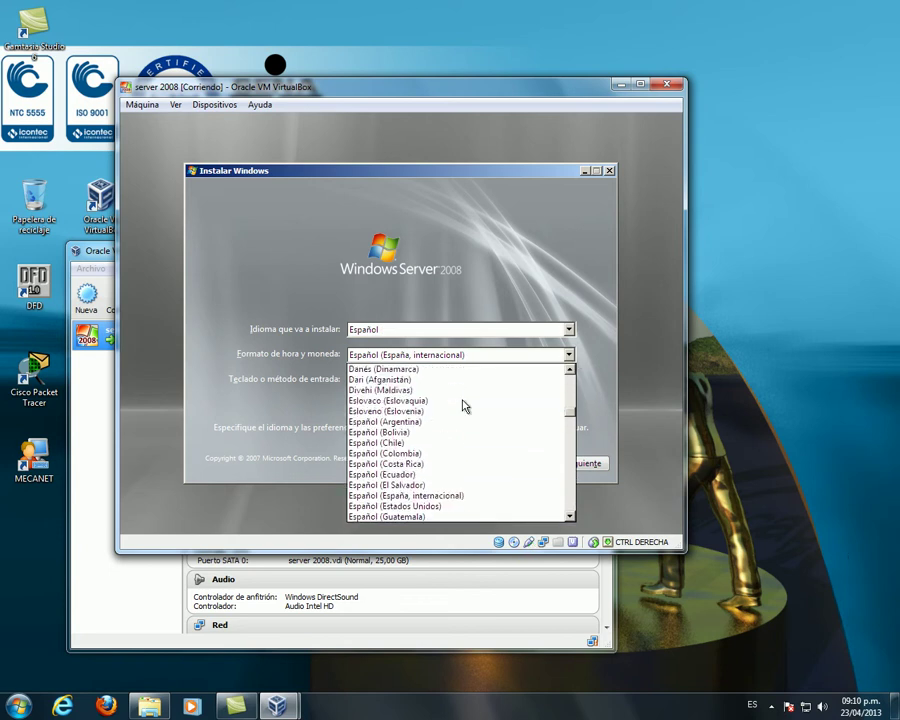
{"action": "left_click", "coordinate": [440, 455]}
{"action": "left_click", "coordinate": [595, 464]}
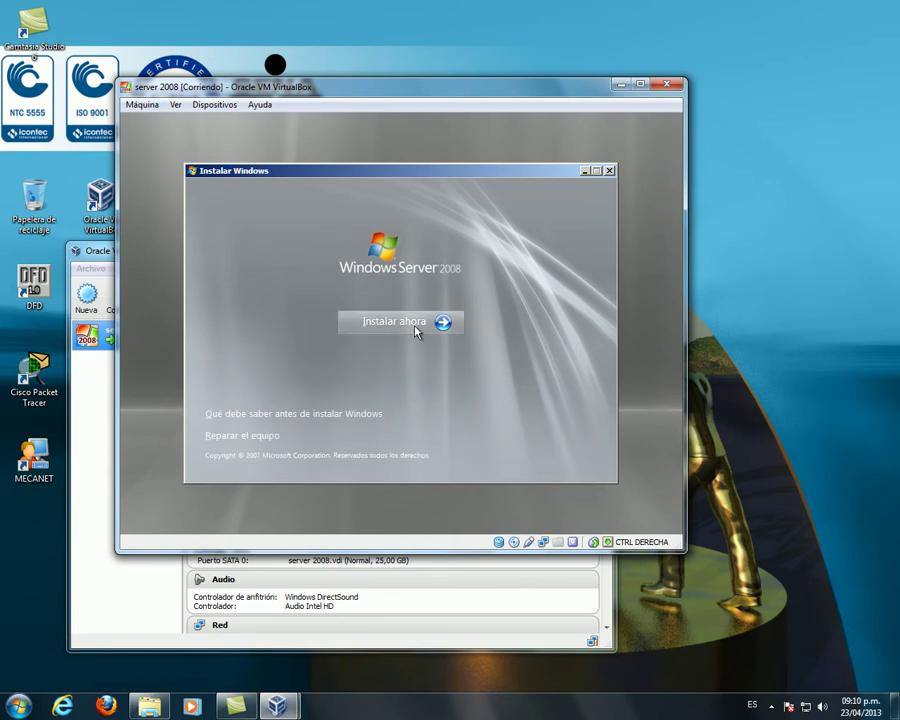
Step: Start the Windows Server 2008 installation and continue without entering a product key
{"action": "left_click", "coordinate": [414, 323]}
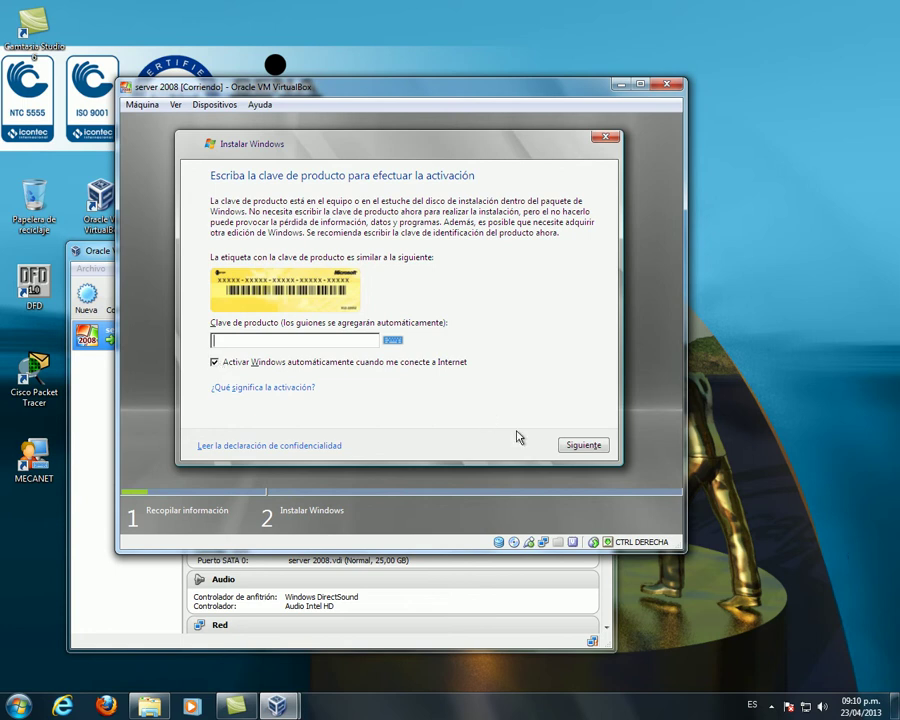
{"action": "left_click", "coordinate": [581, 447]}
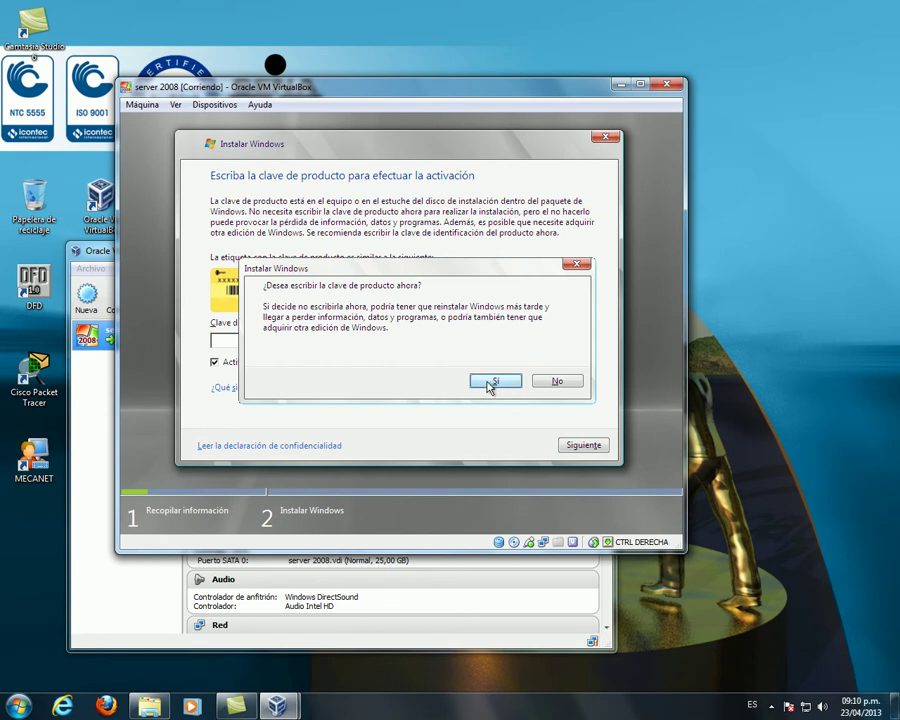
{"action": "left_click", "coordinate": [553, 383]}
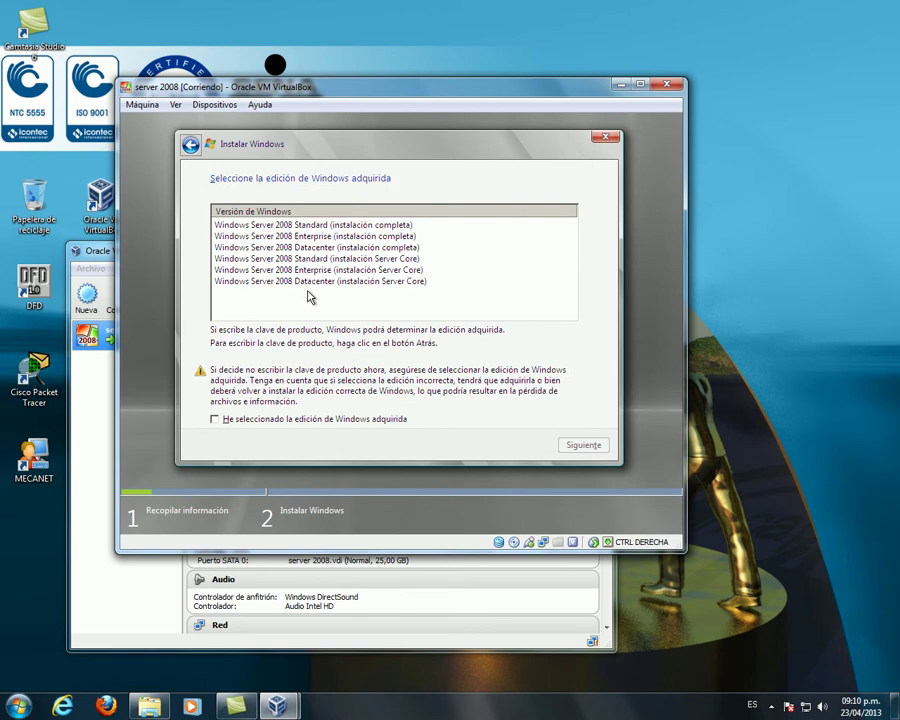
Step: Choose the Windows Server 2008 Standard full installation, confirm it as the purchased edition, and accept the licence terms
{"action": "left_click", "coordinate": [270, 227]}
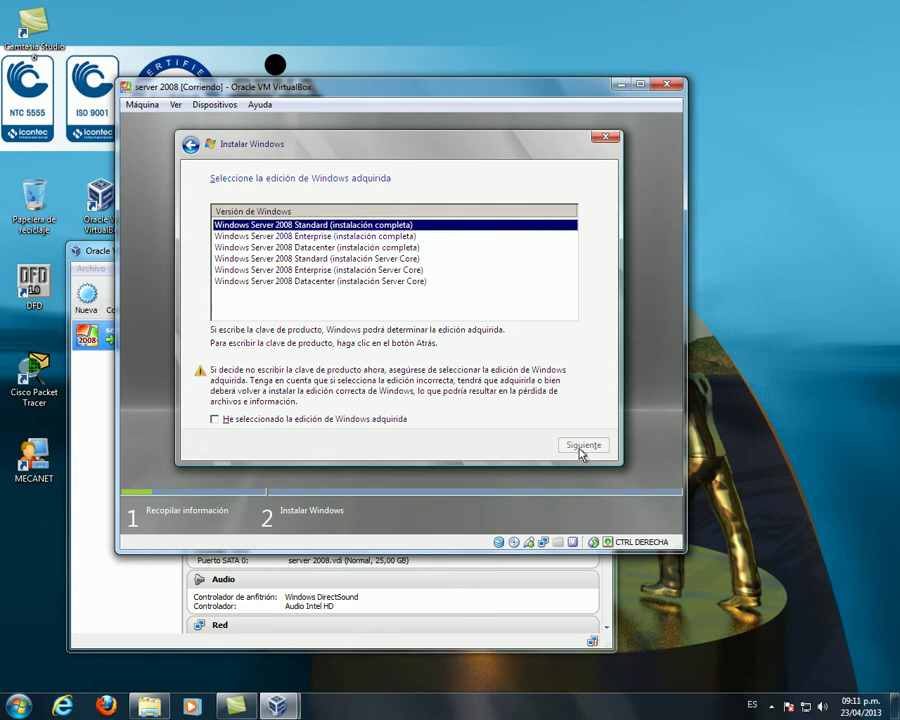
{"action": "left_click", "coordinate": [297, 419]}
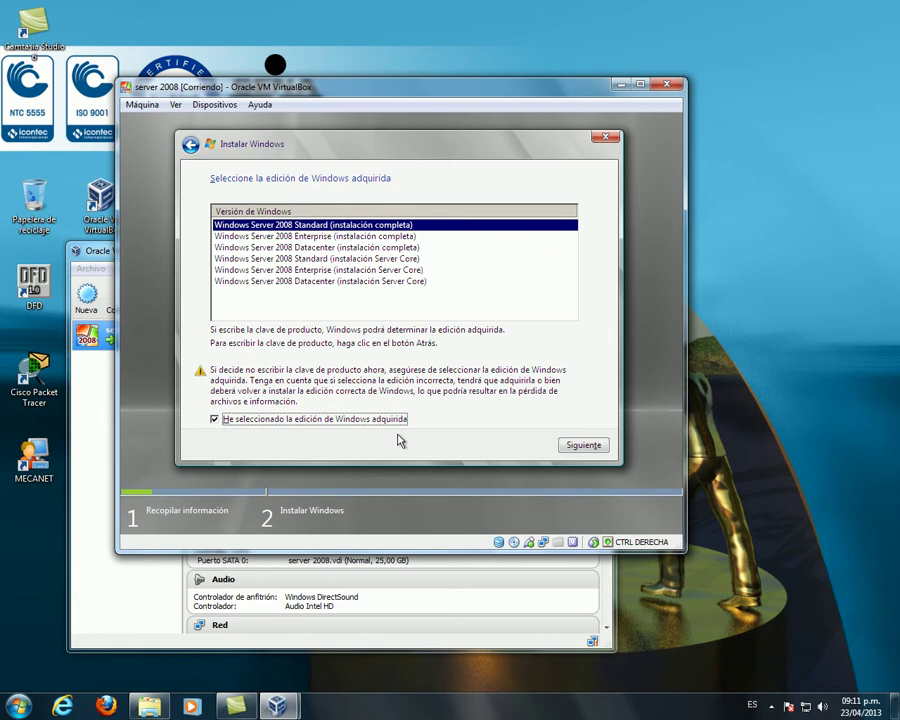
{"action": "left_click", "coordinate": [581, 446]}
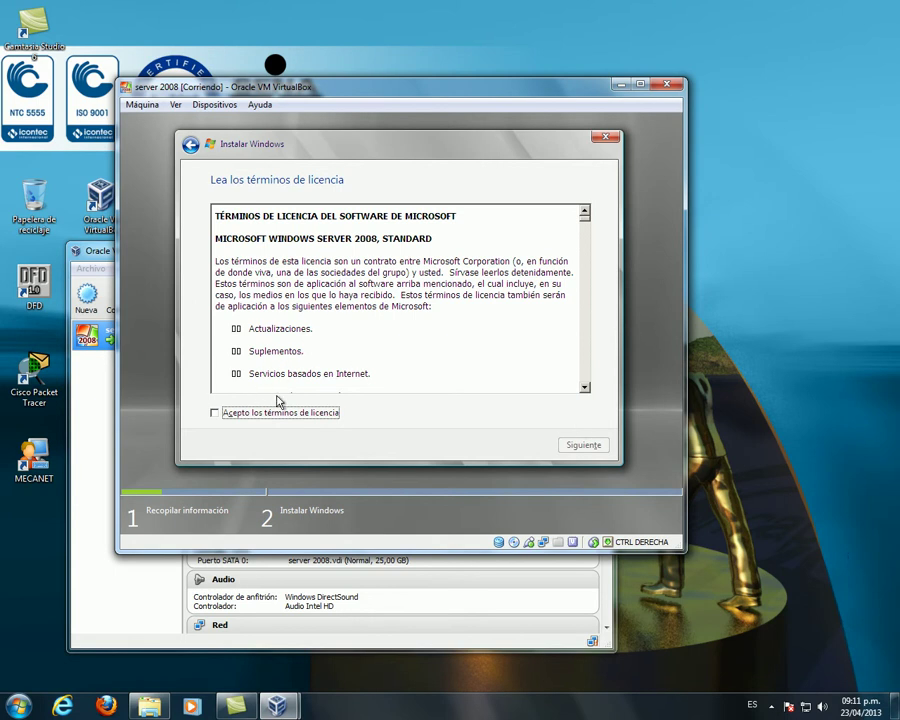
{"action": "left_click", "coordinate": [228, 414]}
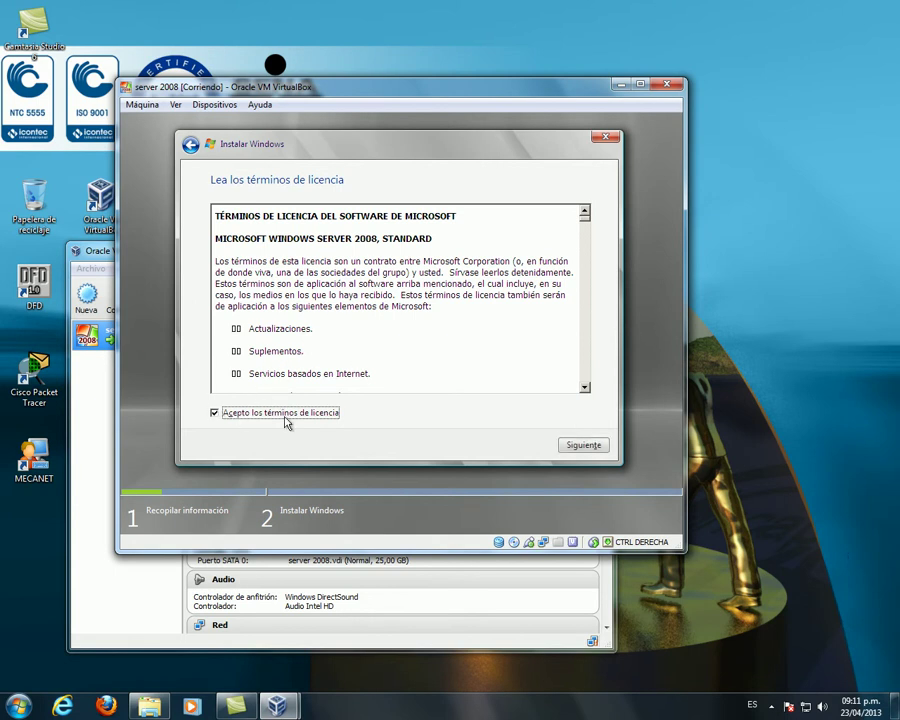
{"action": "left_click", "coordinate": [592, 448]}
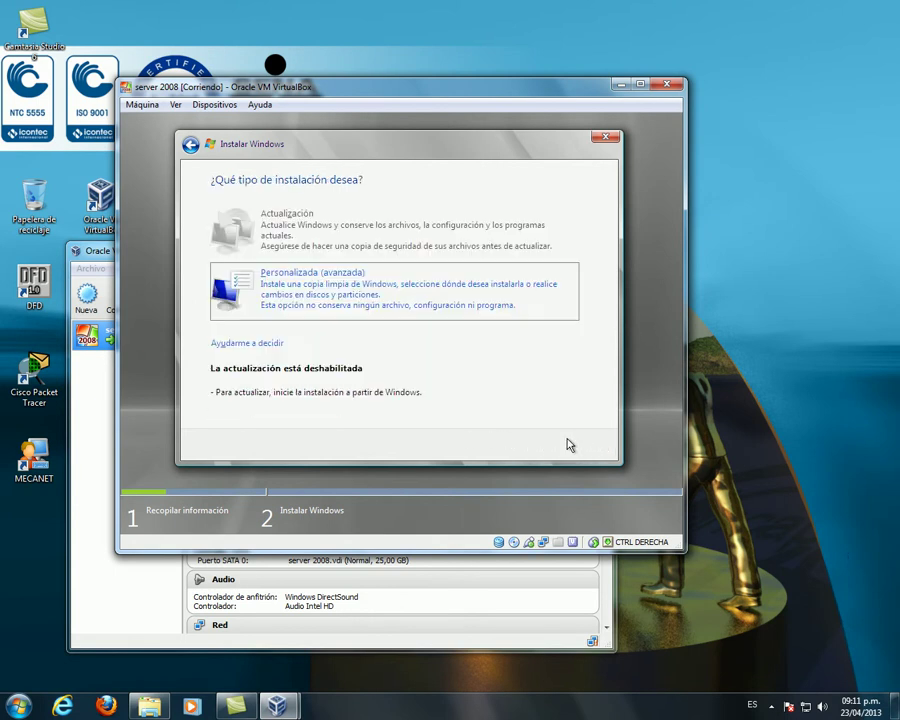
Step: Choose a custom installation, create a 25600 MB partition from disk 0's unallocated space, and start installing Windows on it
{"action": "left_click", "coordinate": [307, 296]}
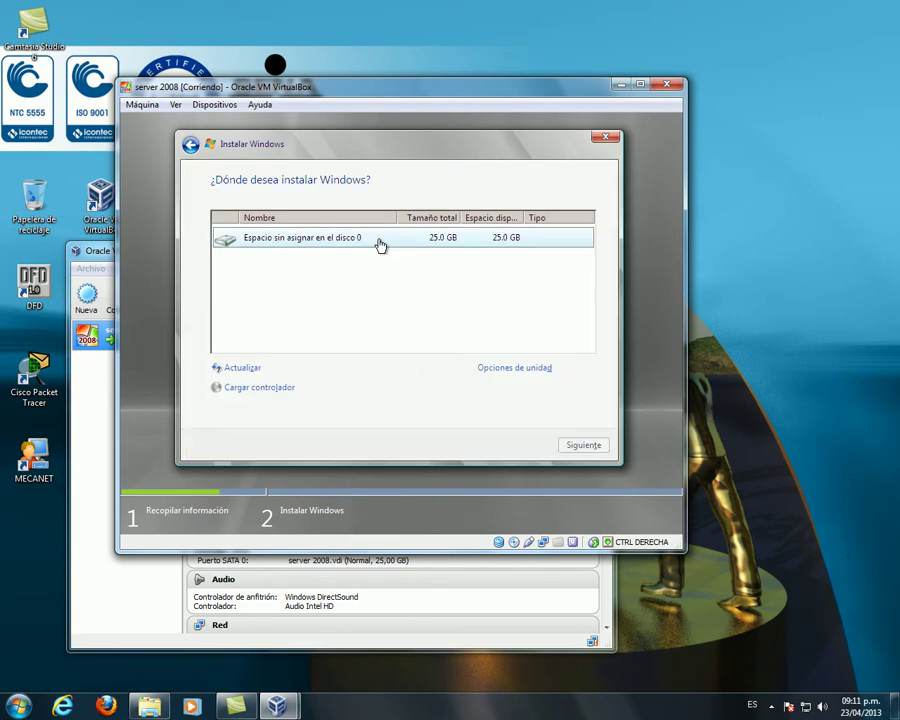
{"action": "left_click", "coordinate": [328, 242]}
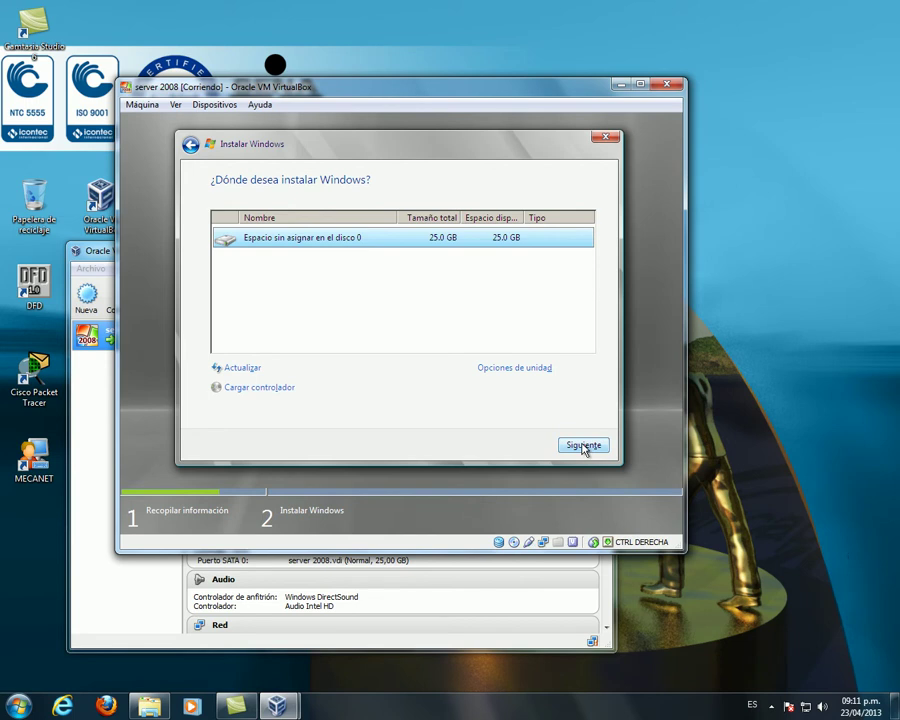
{"action": "left_click", "coordinate": [515, 370]}
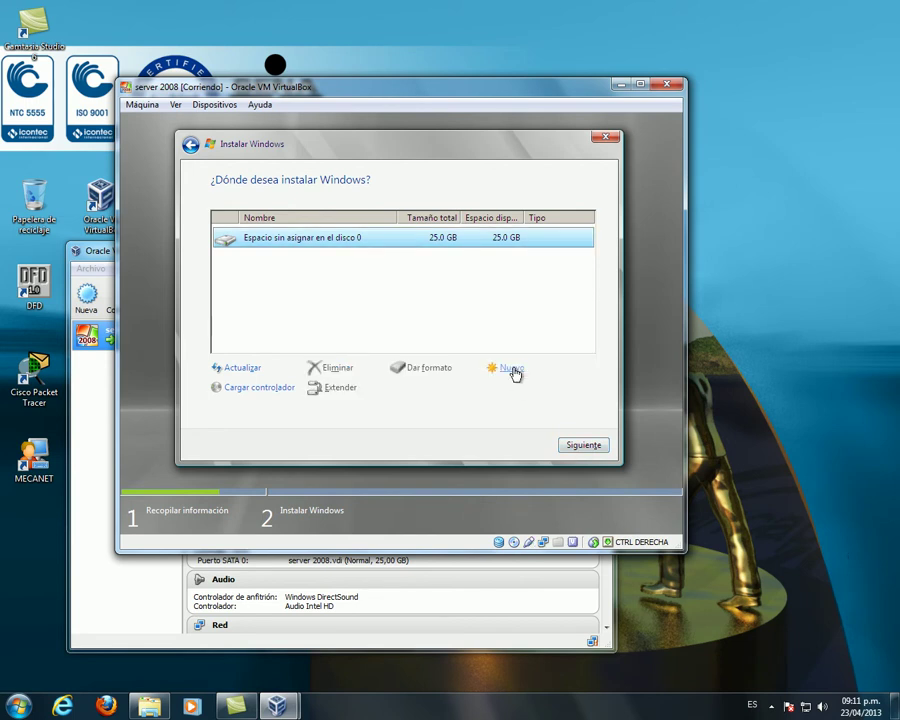
{"action": "left_click", "coordinate": [505, 370]}
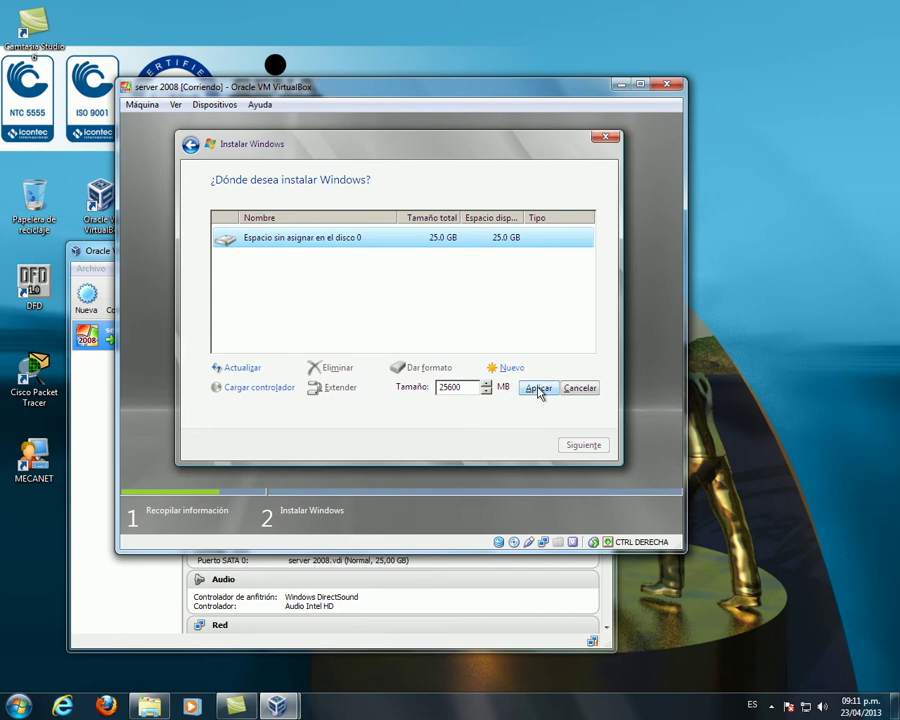
{"action": "left_click", "coordinate": [538, 388]}
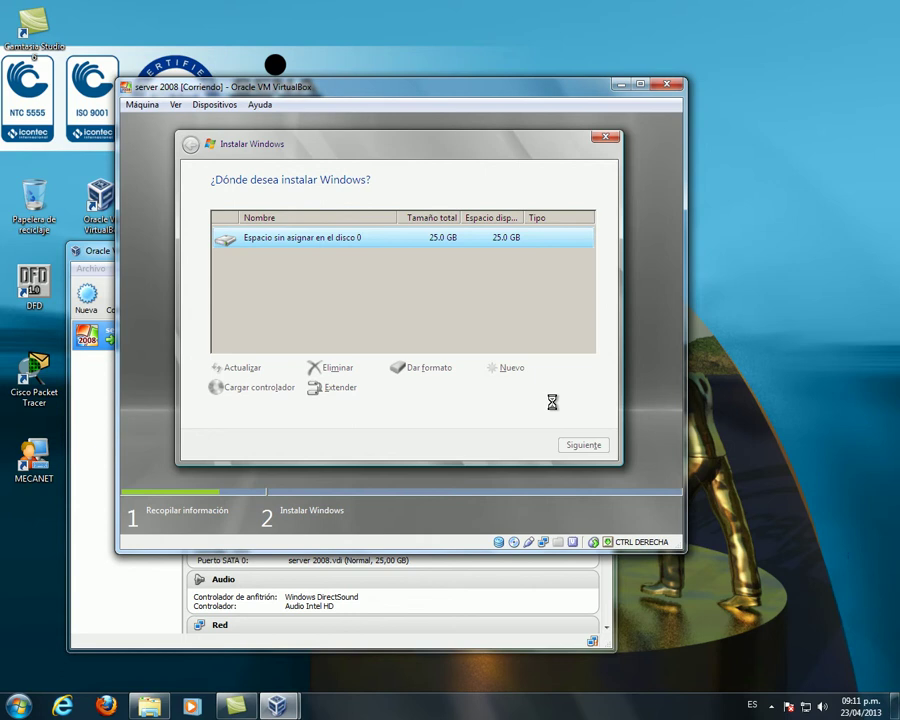
{"action": "left_click", "coordinate": [572, 447]}
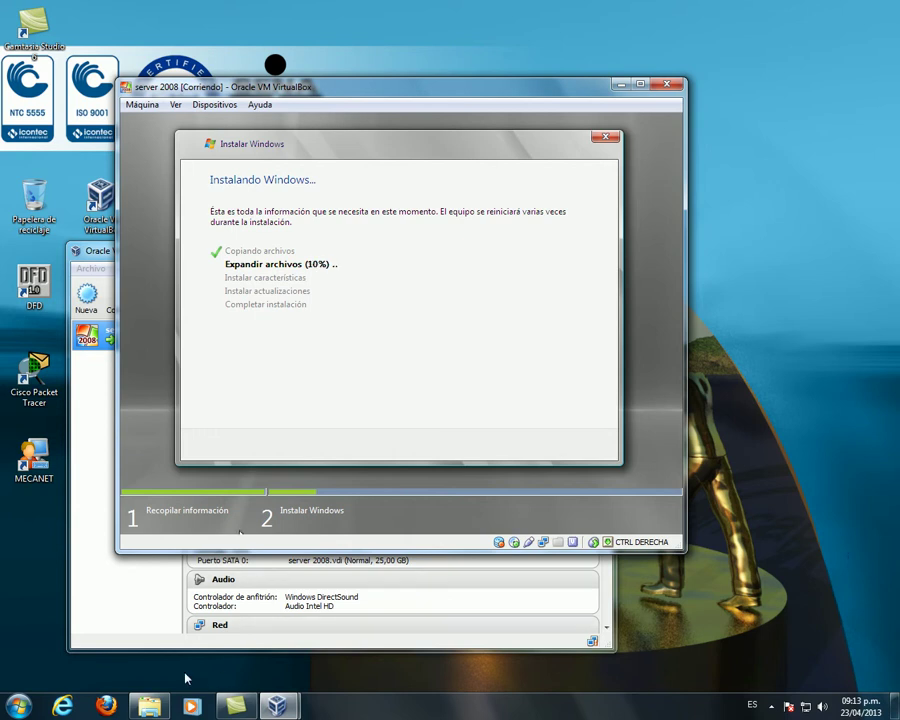
Step: Return the host's file explorer from REDES Y COMUNICACIONES to the computer's drive overview and minimise it
{"action": "key", "text": "alt+Tab"}
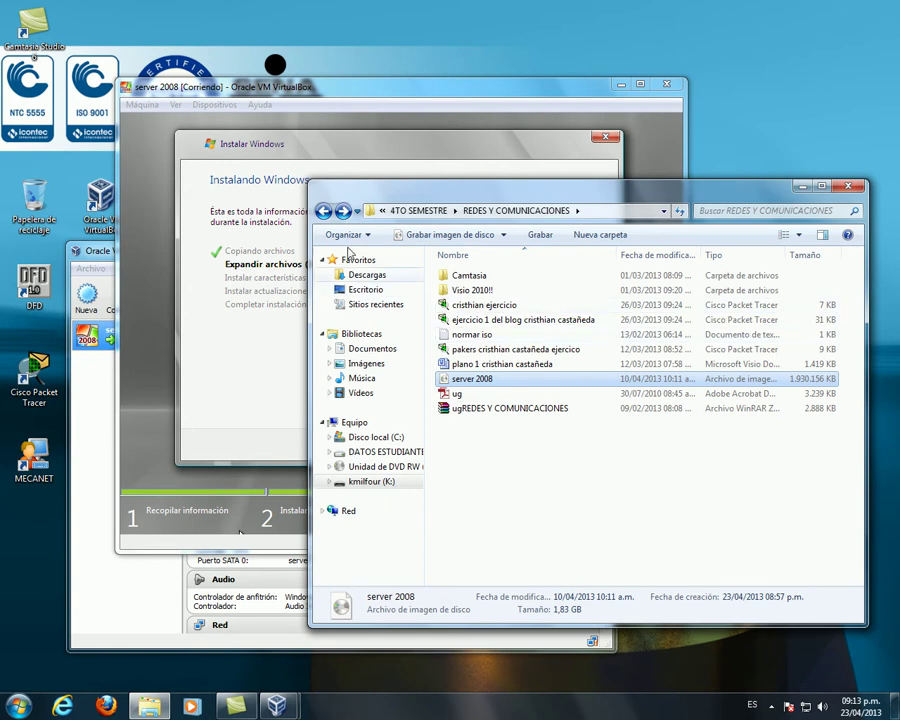
{"action": "left_click", "coordinate": [323, 211]}
{"action": "left_click", "coordinate": [323, 211]}
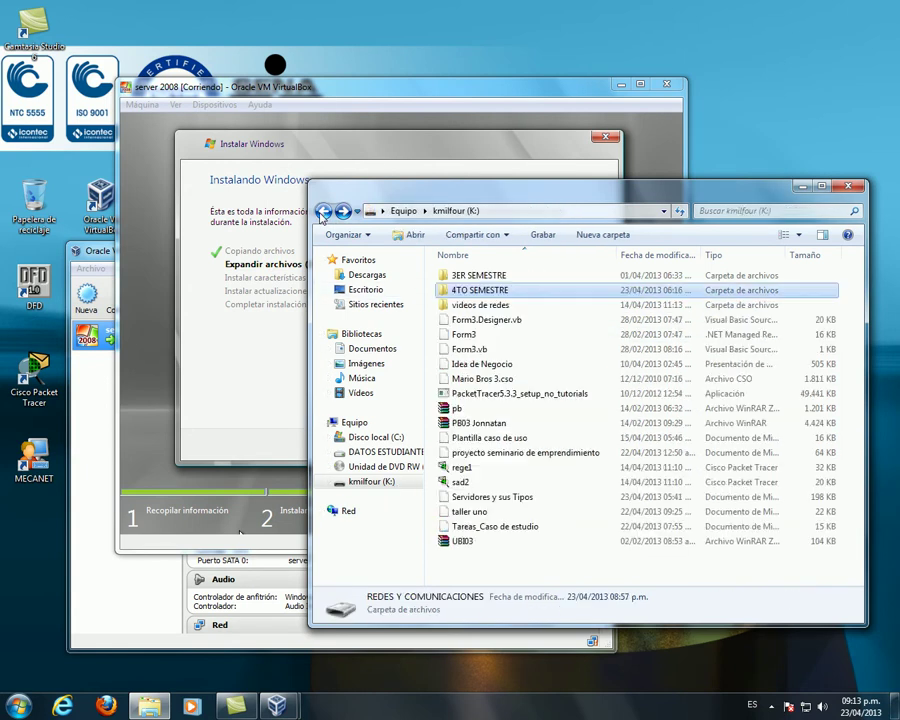
{"action": "left_click", "coordinate": [323, 212]}
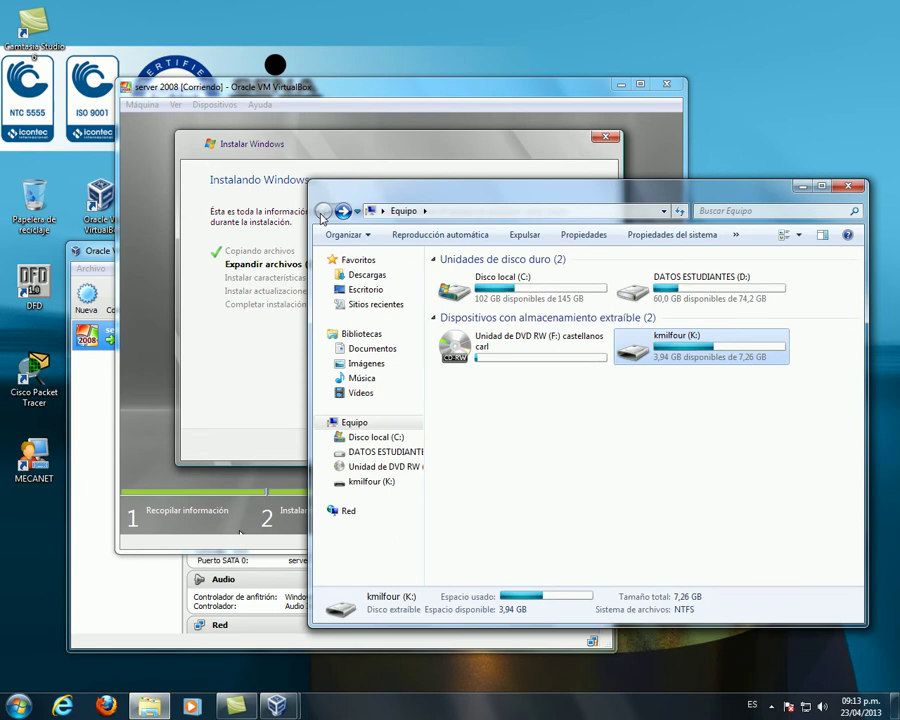
{"action": "left_click", "coordinate": [803, 187]}
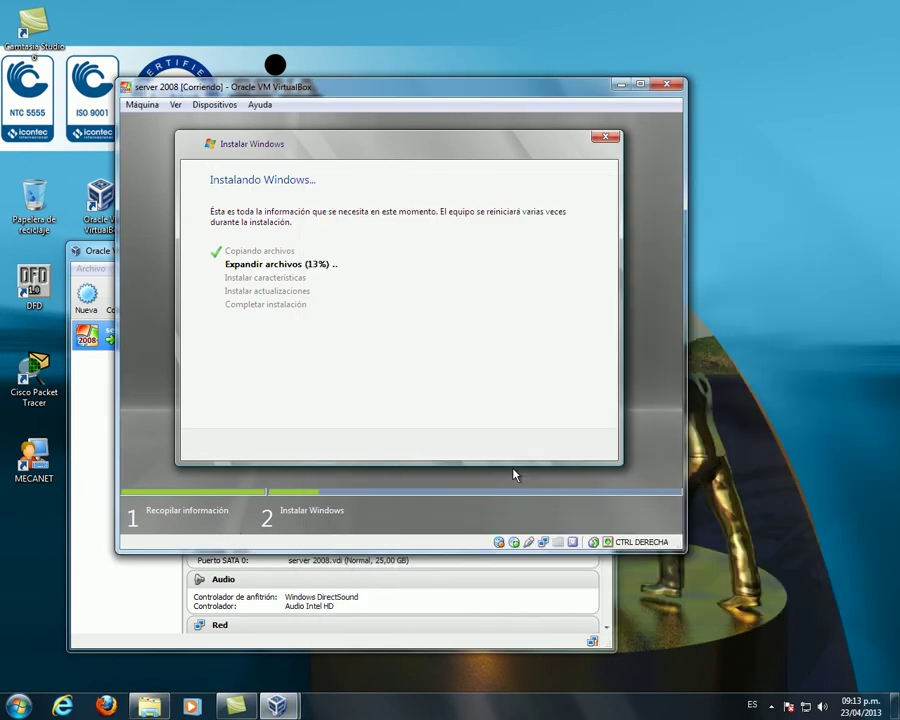
Step: Maximise the VirtualBox manager, bring the running server 2008 window back in front, and minimise the manager behind it
{"action": "left_click", "coordinate": [87, 403]}
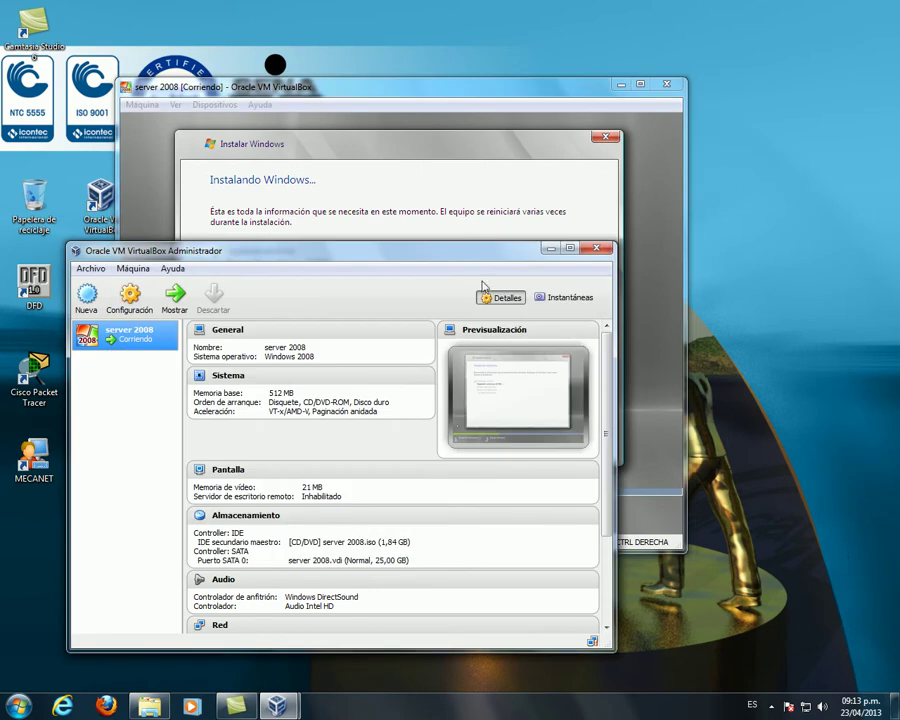
{"action": "left_click", "coordinate": [569, 249]}
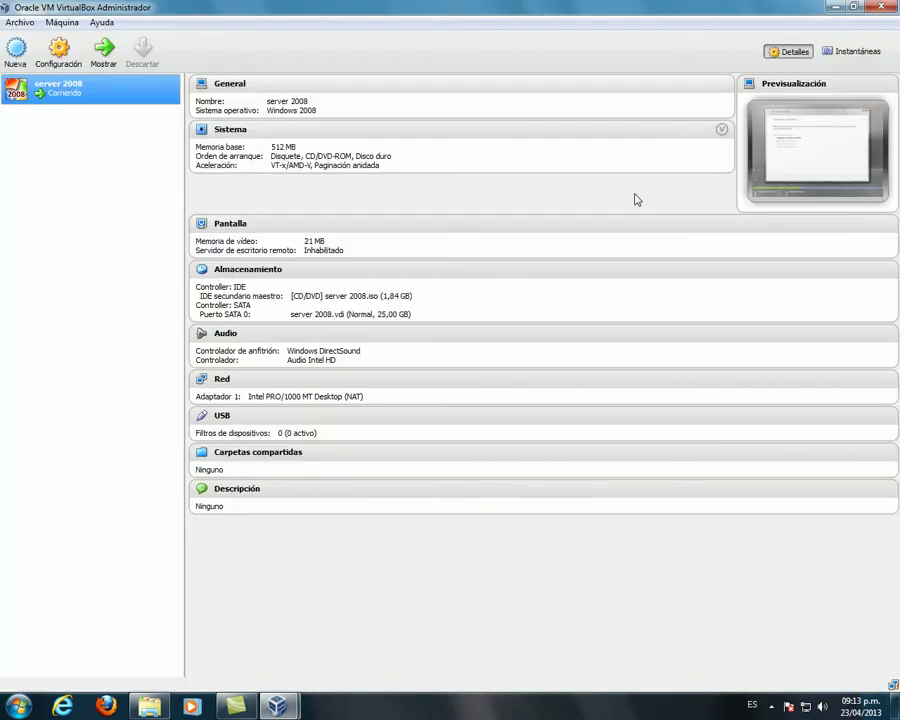
{"action": "mouse_move", "coordinate": [281, 706]}
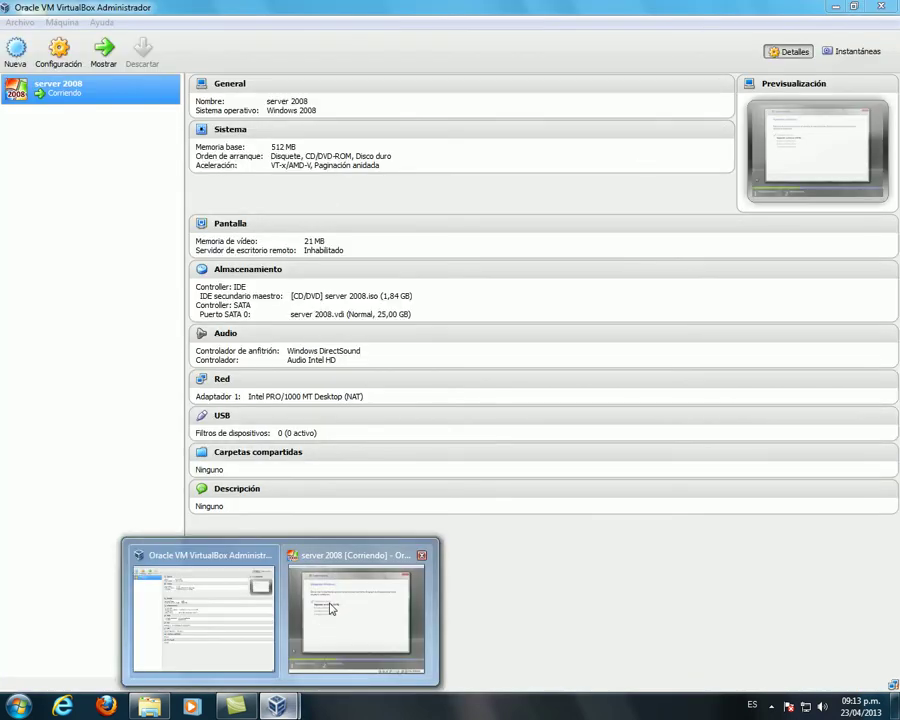
{"action": "mouse_move", "coordinate": [333, 605]}
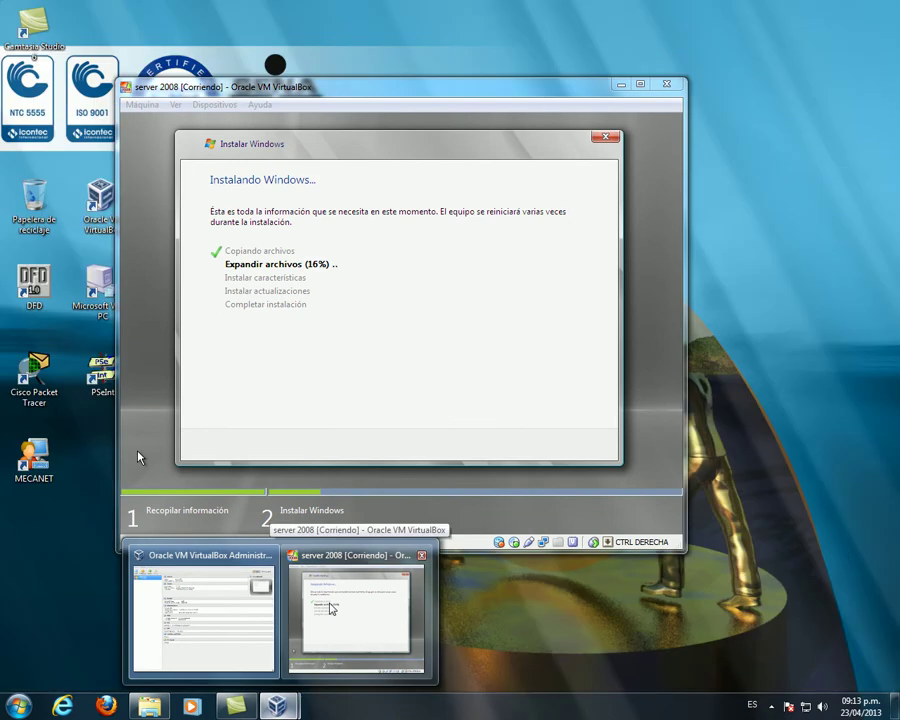
{"action": "left_click", "coordinate": [331, 607]}
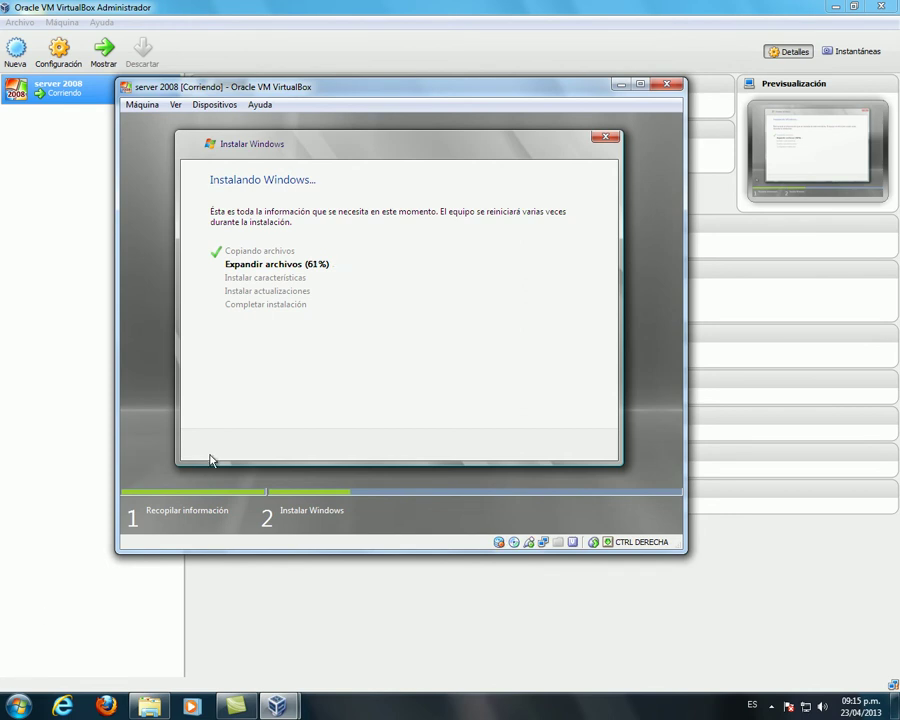
{"action": "left_click", "coordinate": [836, 7]}
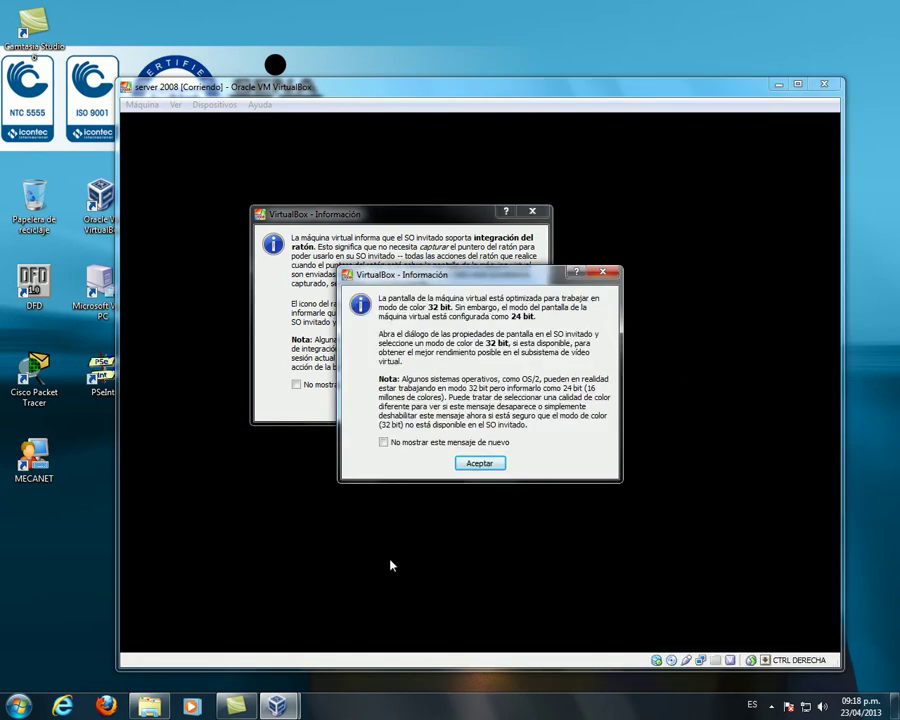
Step: Dismiss the colour-mode and mouse-integration notices after each of the virtual machine's restarts during the installation
{"action": "left_click", "coordinate": [477, 465]}
{"action": "left_click", "coordinate": [404, 406]}
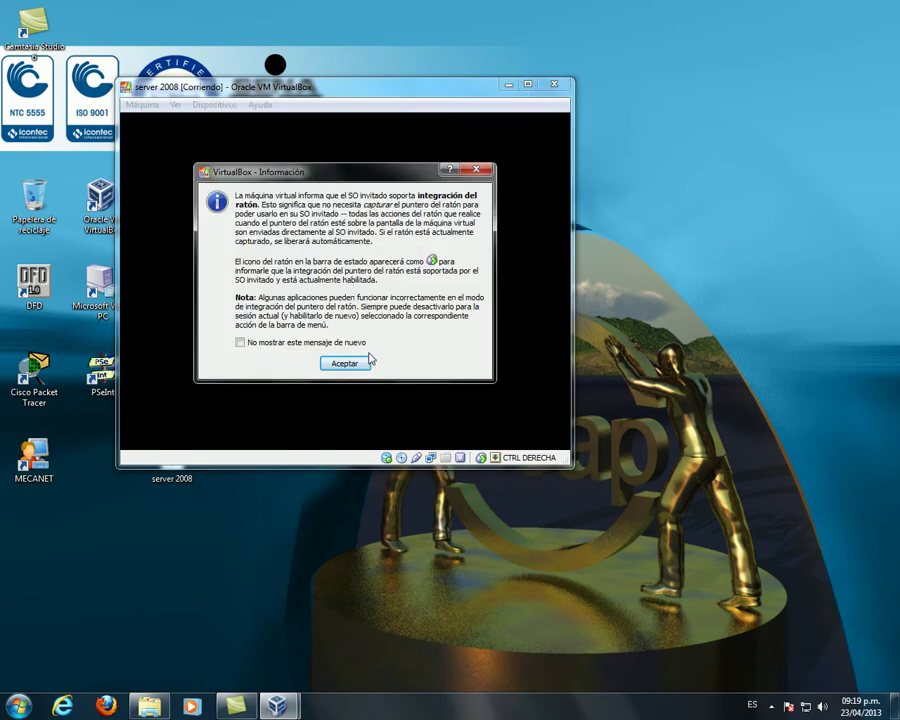
{"action": "left_click", "coordinate": [344, 364]}
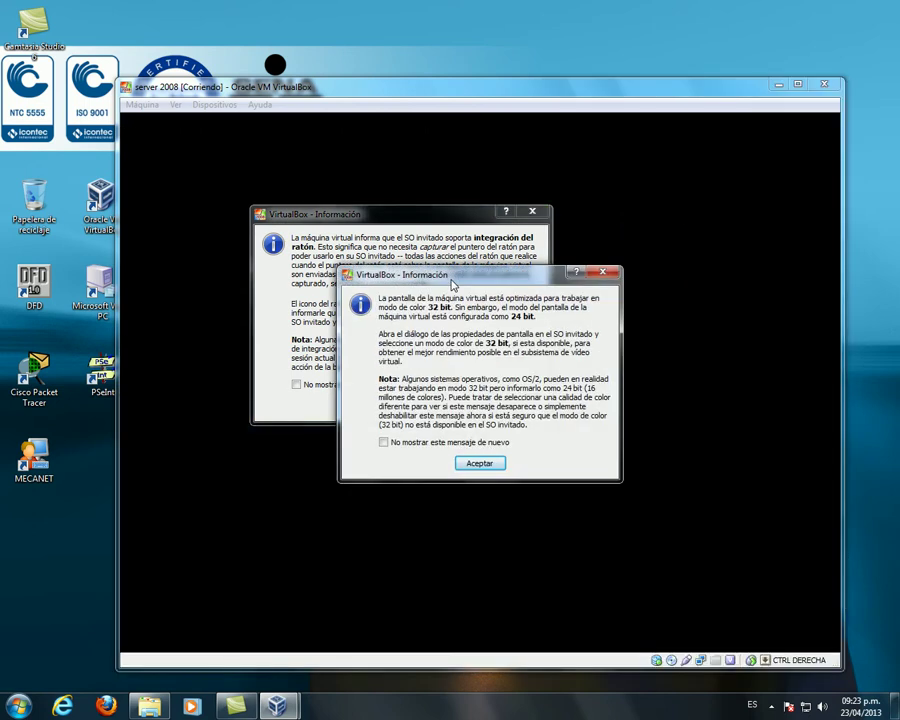
{"action": "left_click", "coordinate": [484, 463]}
{"action": "left_click", "coordinate": [426, 404]}
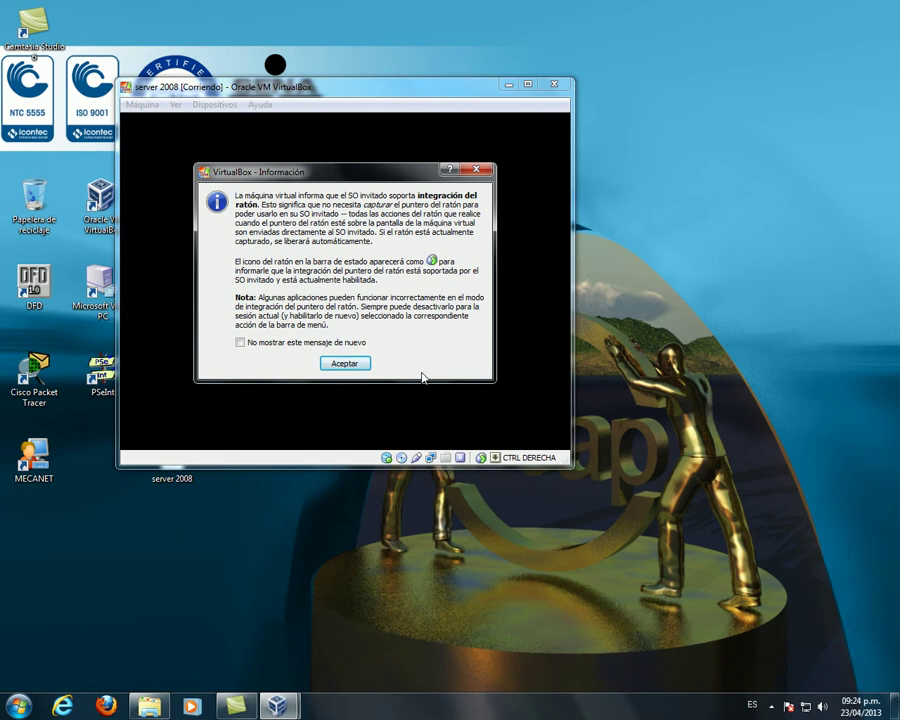
{"action": "left_click", "coordinate": [345, 364]}
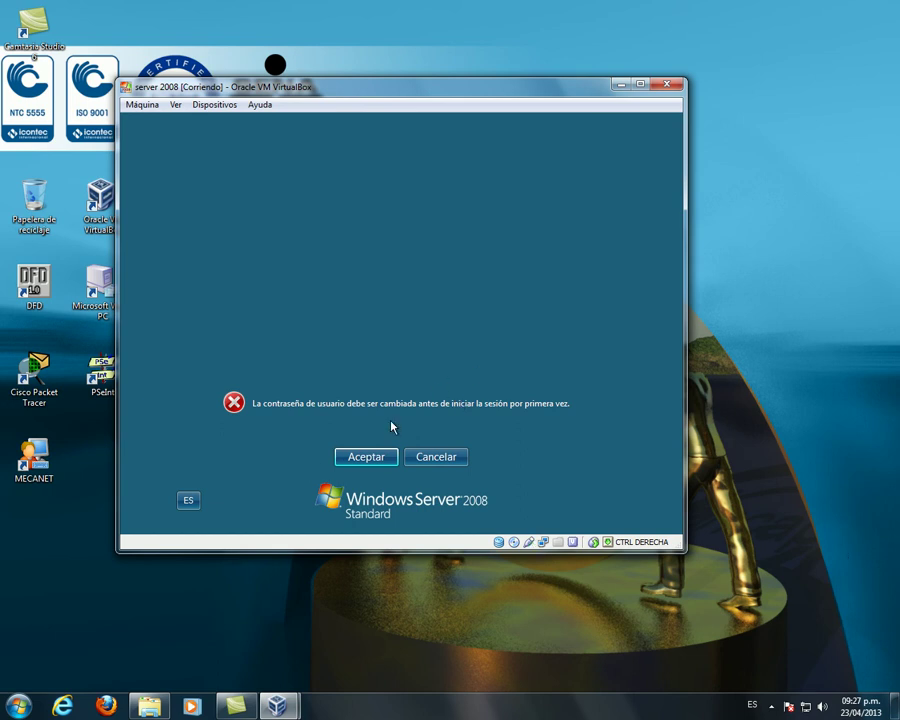
Step: Set and confirm a new password for the Administrador account, and continue to the server desktop
{"action": "left_click", "coordinate": [372, 457]}
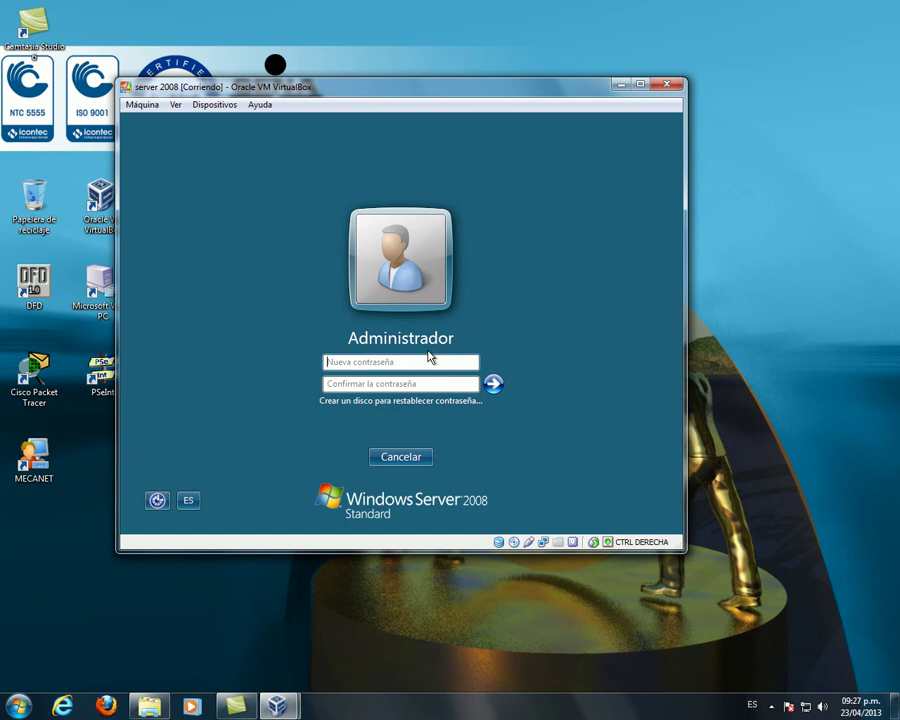
{"action": "type", "text": "aaaaaaaa"}
{"action": "key", "text": "Tab"}
{"action": "type", "text": "a"}
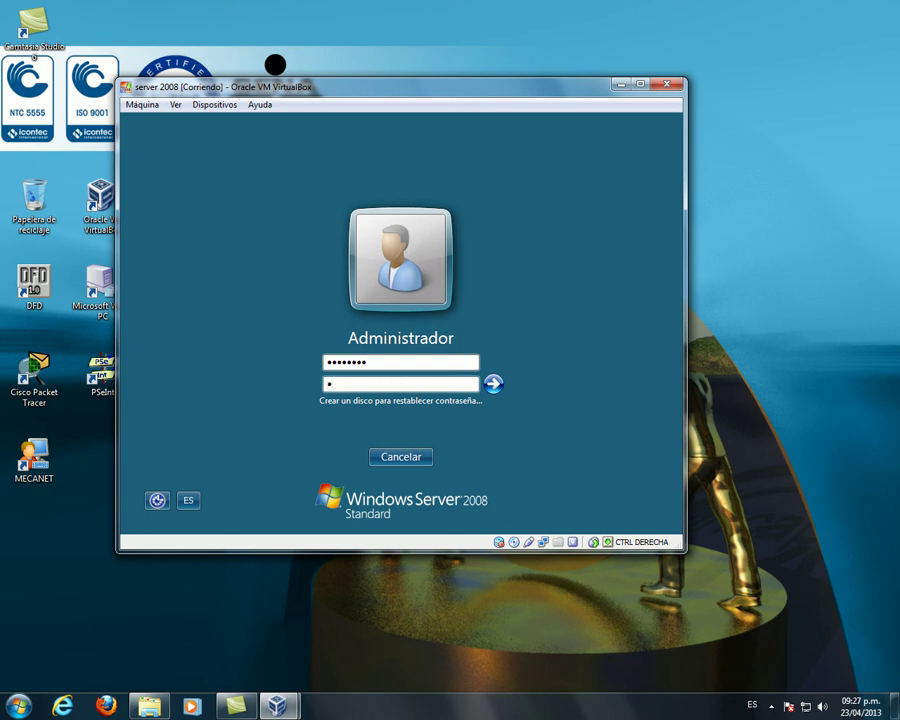
{"action": "type", "text": "aaaaaaa"}
{"action": "key", "text": "Return"}
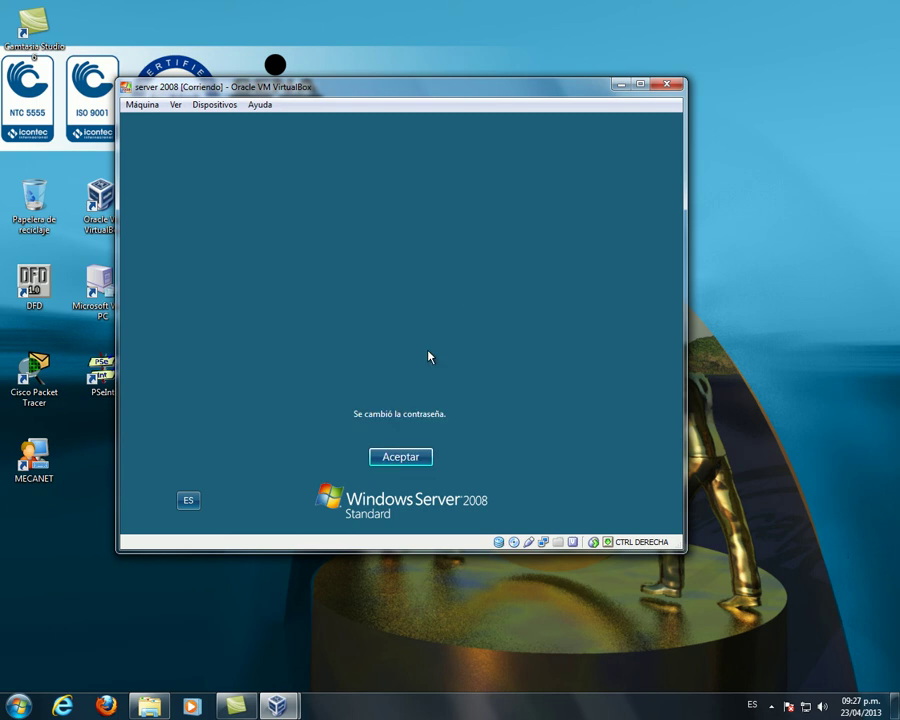
{"action": "key", "text": "Return"}
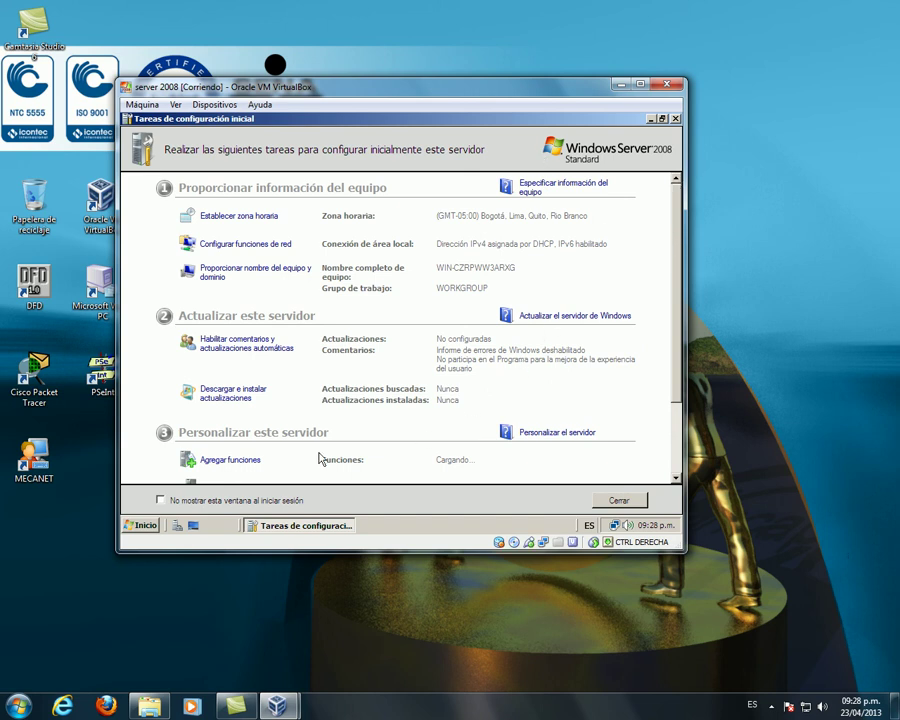
Step: Look over the list of administrative tools available on the installed server
{"action": "left_click", "coordinate": [140, 526]}
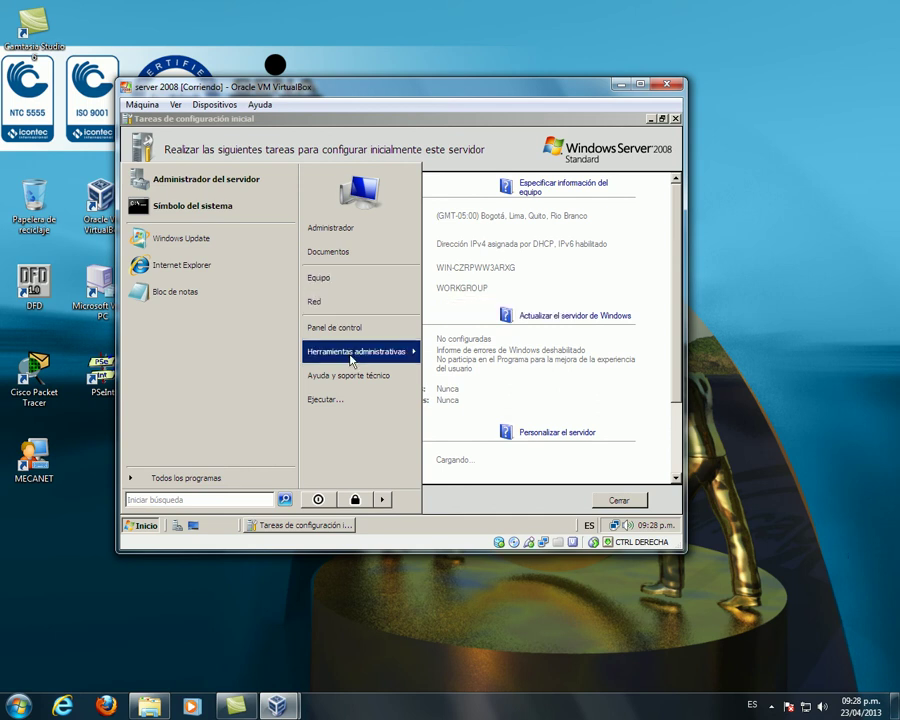
{"action": "mouse_move", "coordinate": [409, 356]}
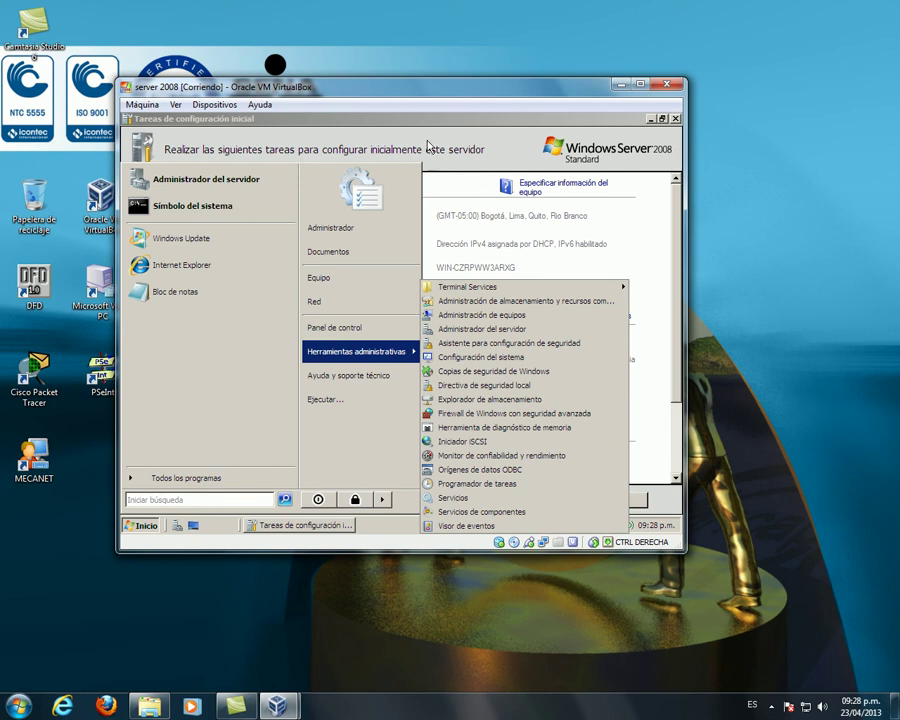
{"action": "left_click", "coordinate": [516, 140]}
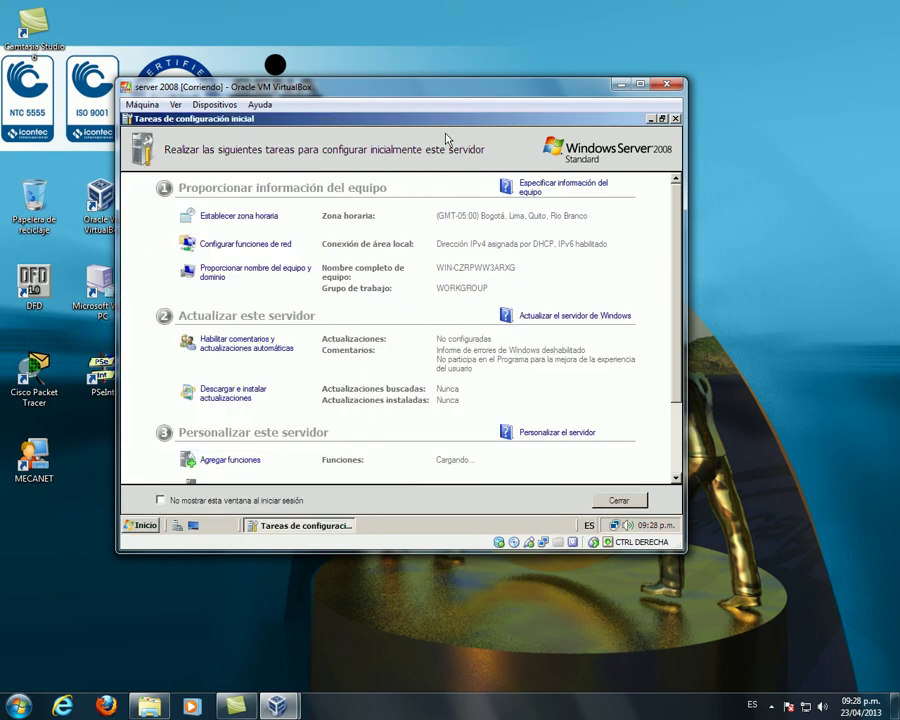
Step: Shut down the server 2008 virtual machine with an ACPI power-off signal
{"action": "left_click", "coordinate": [145, 106]}
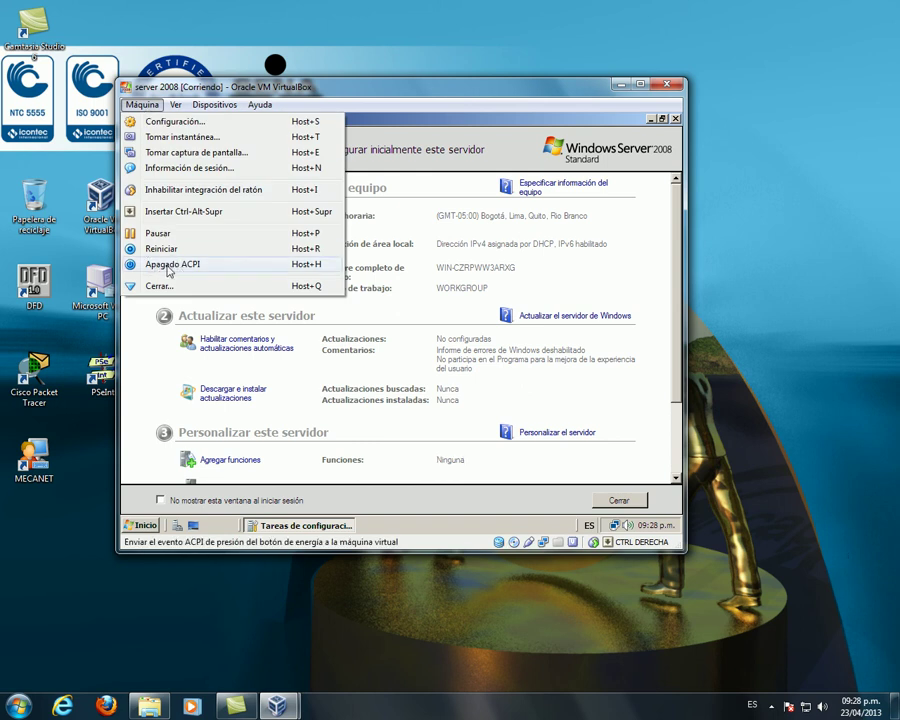
{"action": "left_click", "coordinate": [171, 264]}
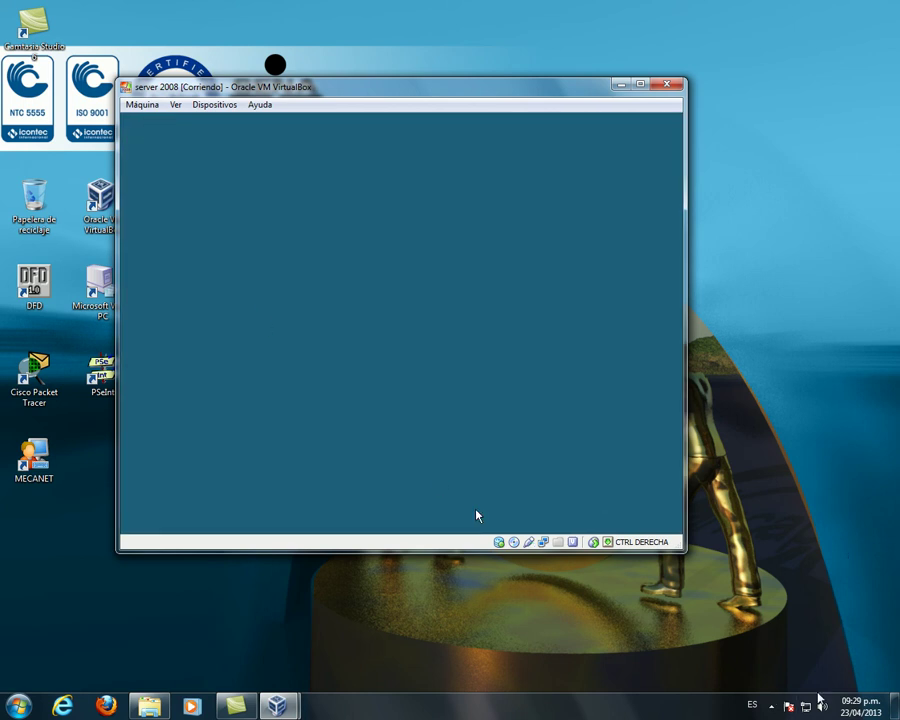